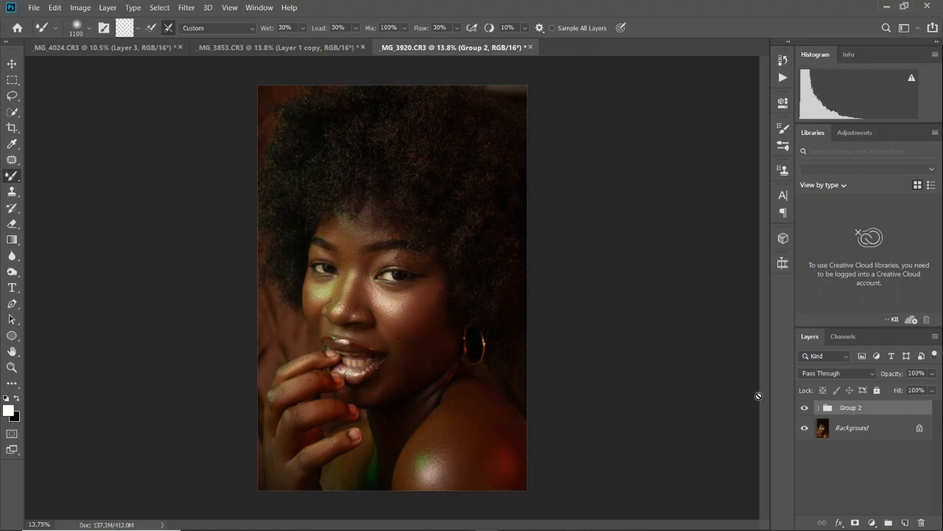
# Compare the portrait with and without the retouching in Group 2 by toggling the group's visibility.
pyautogui.click(805, 409)
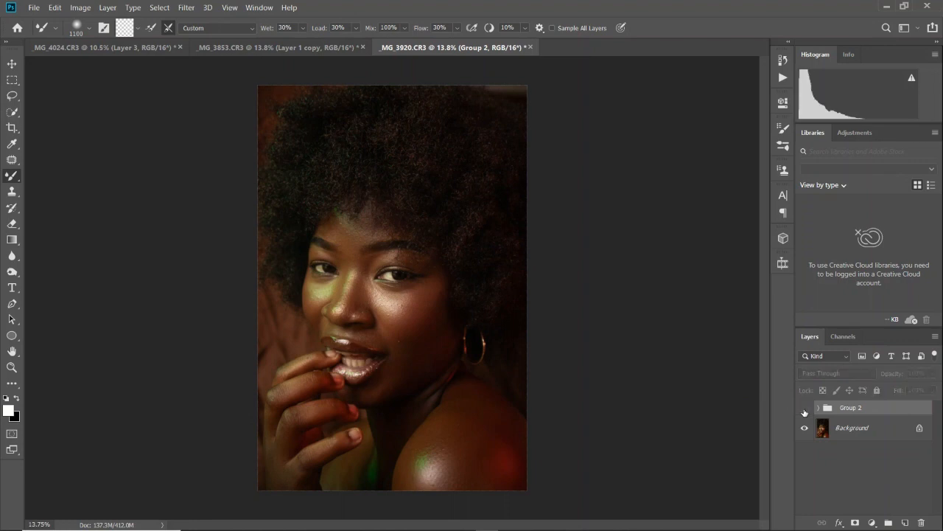
pyautogui.click(805, 409)
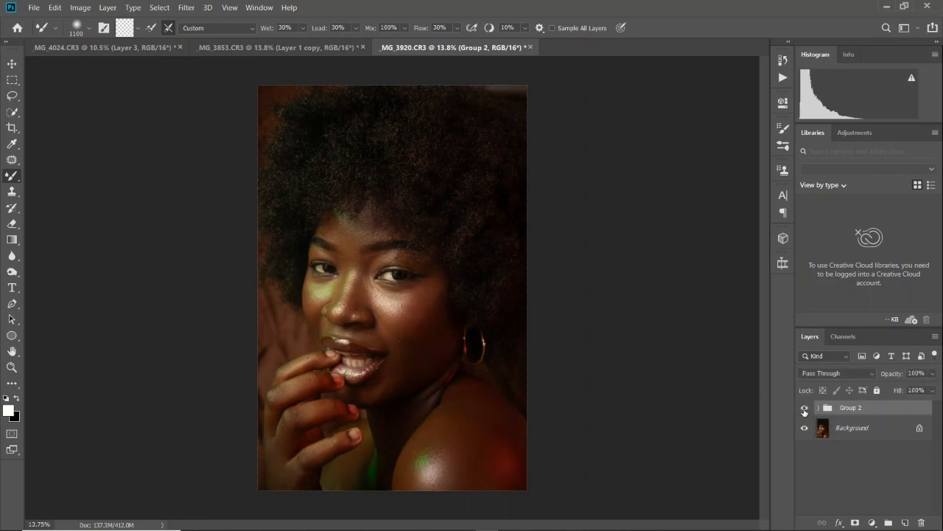
pyautogui.click(805, 409)
pyautogui.click(804, 409)
pyautogui.click(804, 408)
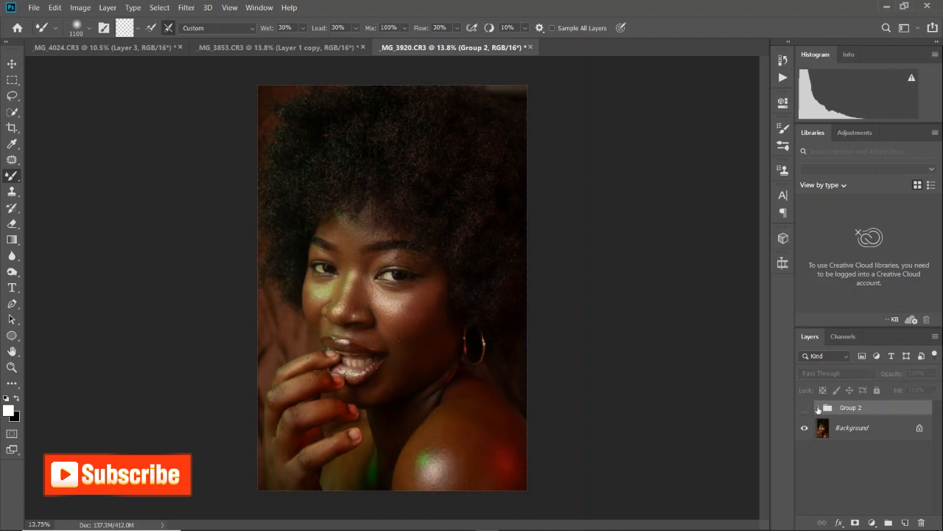
# Delete Group 2 and duplicate the Background layer twice.
pyautogui.moveTo(922, 524)
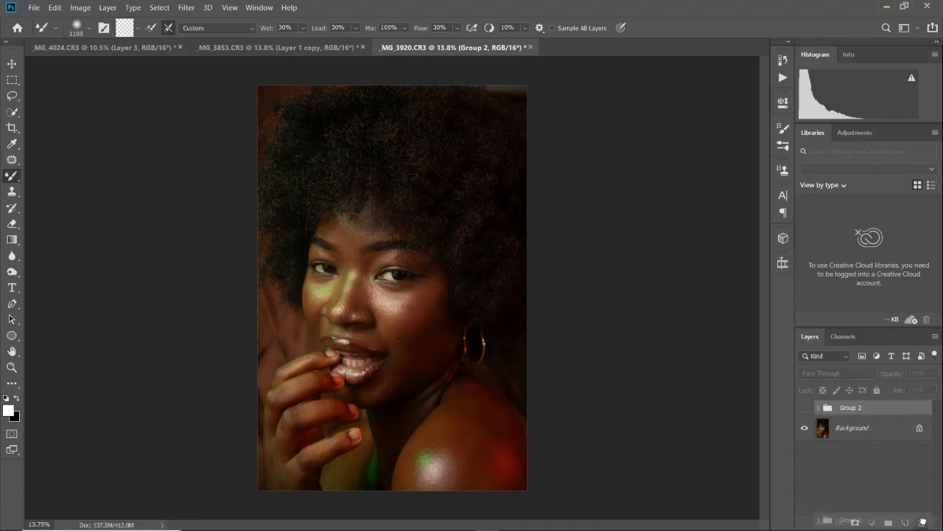
pyautogui.moveTo(922, 522); pyautogui.dragTo(923, 521)
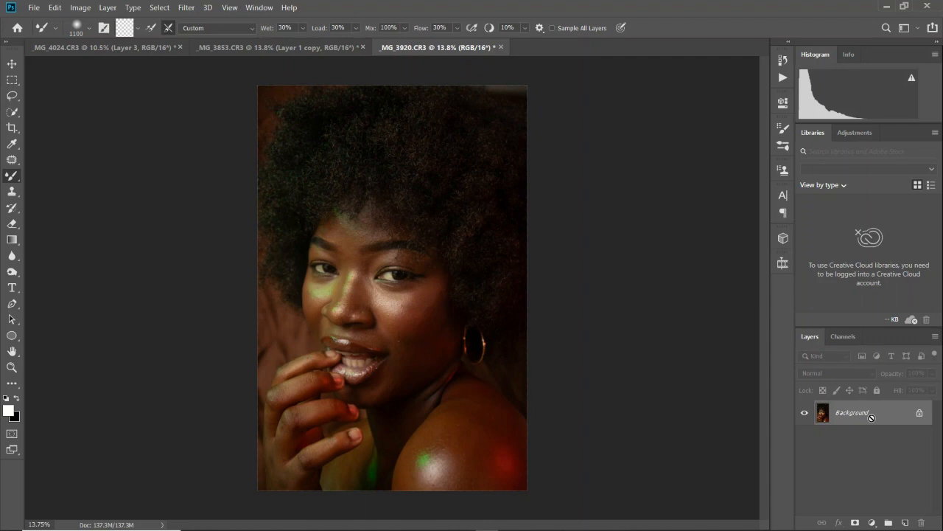
pyautogui.hotkey('ctrl', 'j')
pyautogui.hotkey('ctrl', 'j')
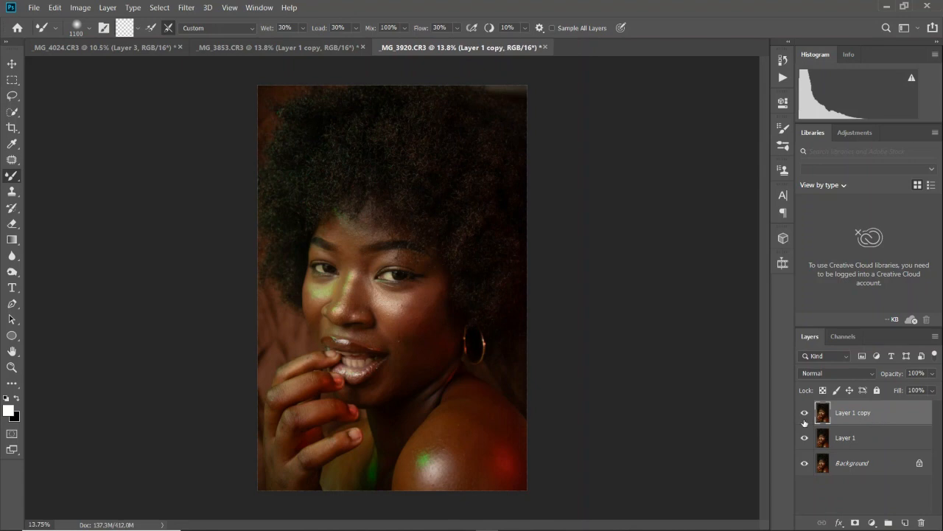
# Rename the upper duplicate layer "high" and the lower duplicate layer "low".
pyautogui.doubleClick(855, 414)
pyautogui.write('h')
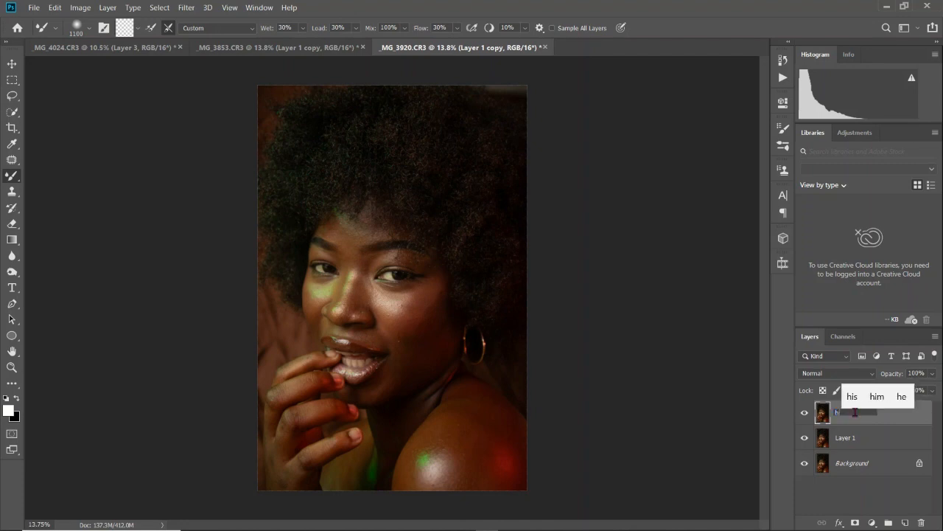
pyautogui.write('igh')
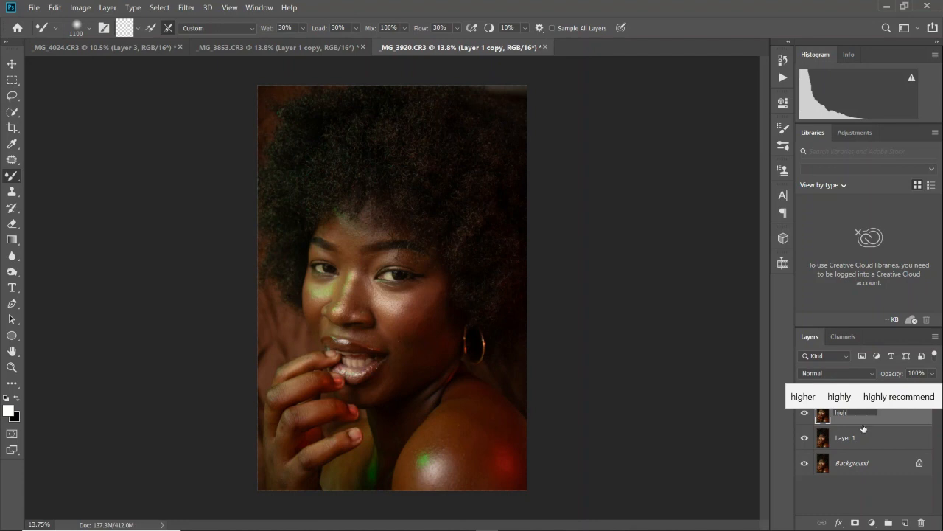
pyautogui.click(844, 439)
pyautogui.doubleClick(843, 438)
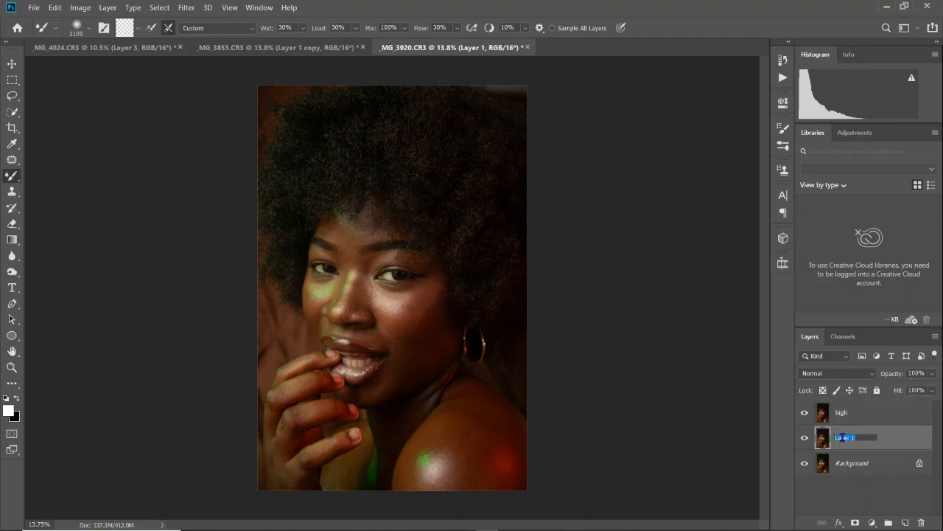
pyautogui.write('lo')
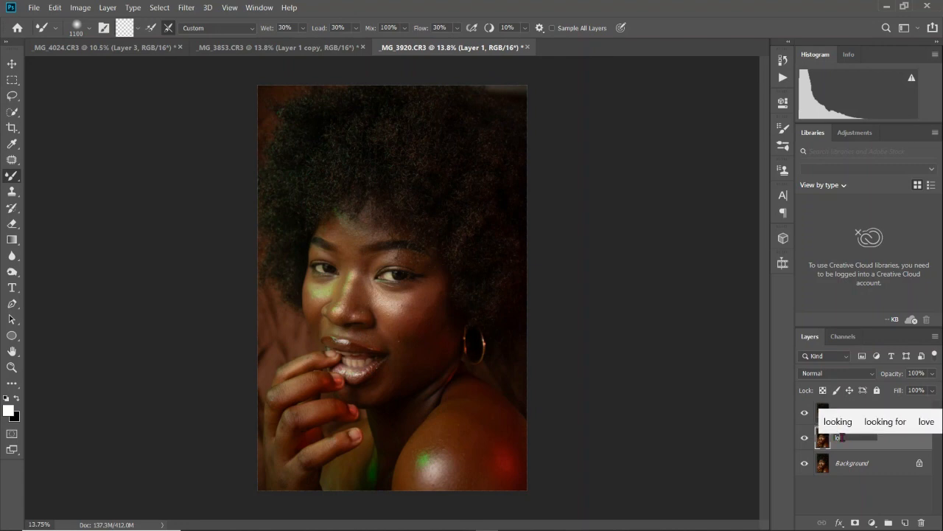
pyautogui.write('w')
pyautogui.press('Return')
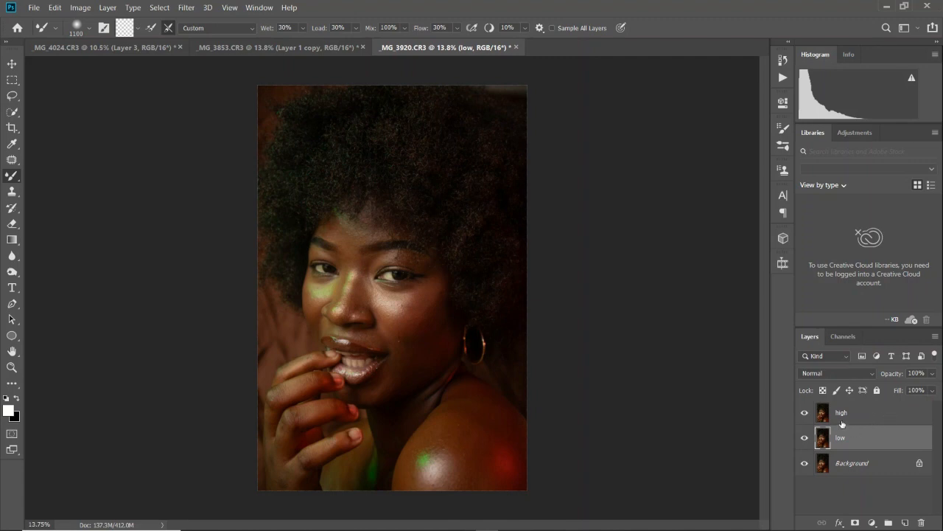
# Hide the high layer and make the low layer the active one.
pyautogui.click(870, 413)
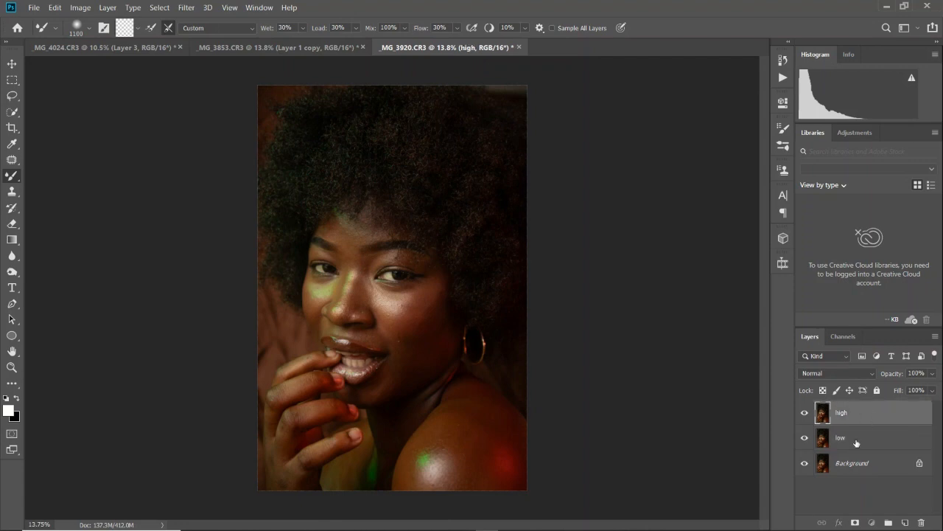
pyautogui.click(854, 441)
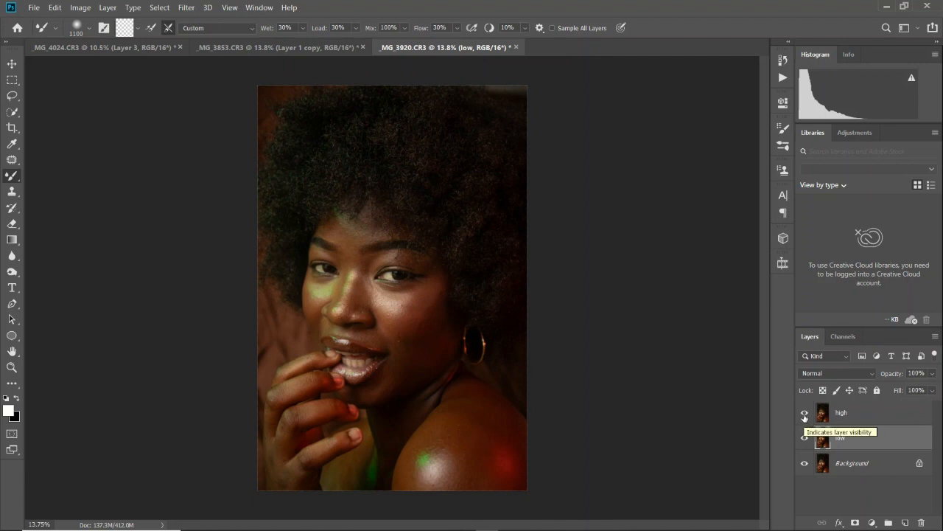
pyautogui.click(804, 415)
pyautogui.click(805, 414)
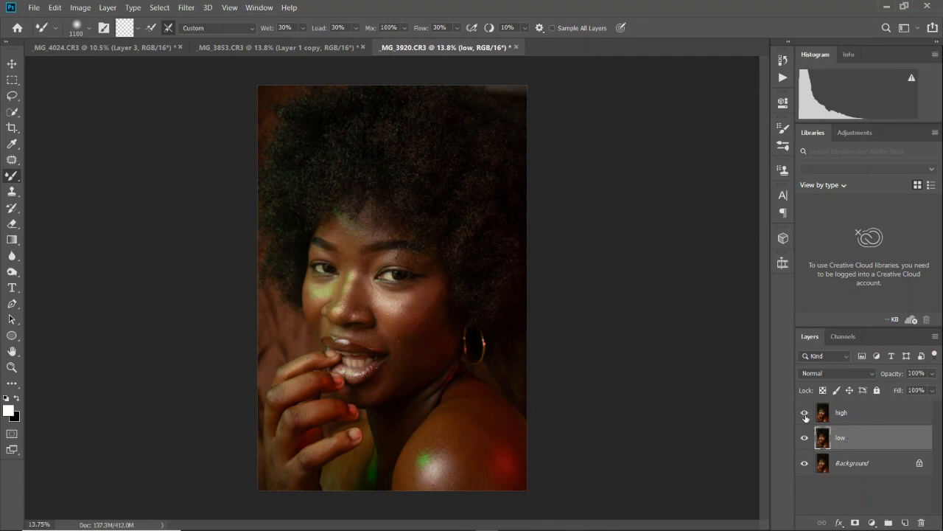
pyautogui.click(805, 415)
# Apply a Gaussian Blur with a radius of about 18 pixels to the low layer.
pyautogui.click(185, 9)
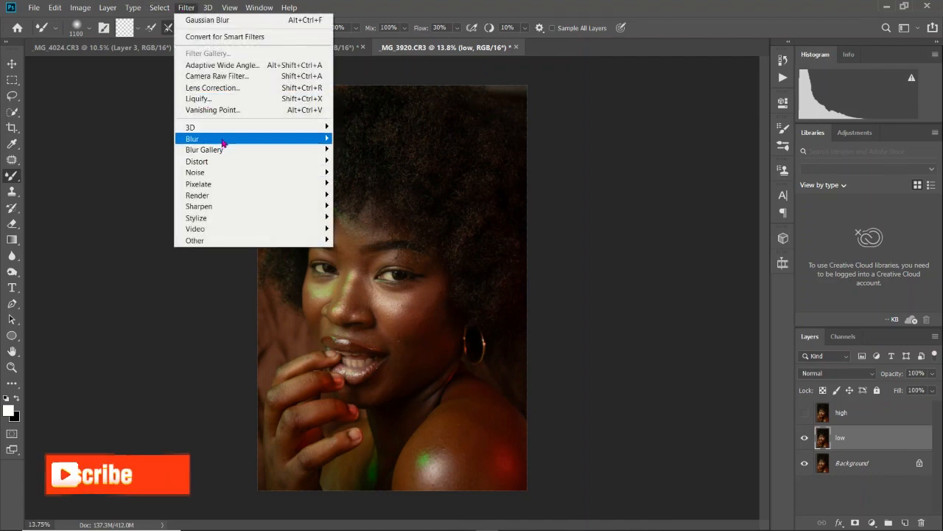
pyautogui.moveTo(225, 141)
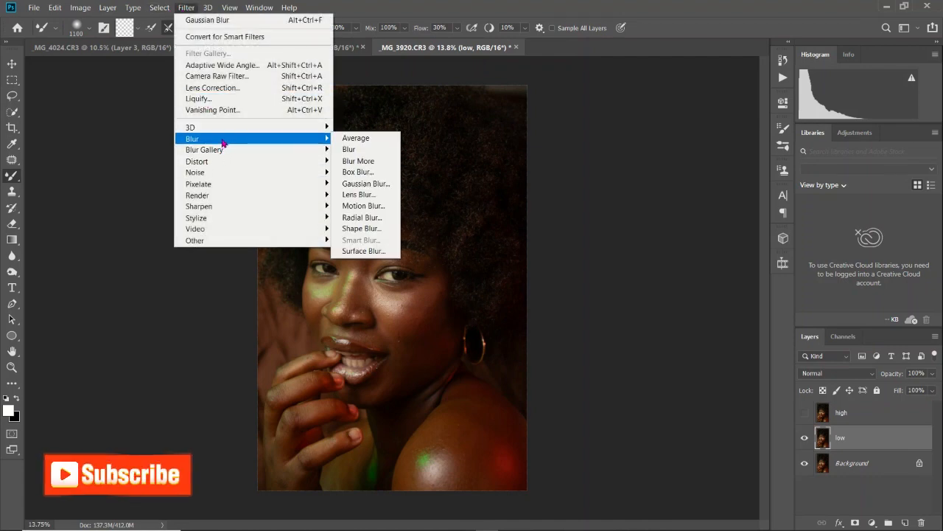
pyautogui.click(384, 188)
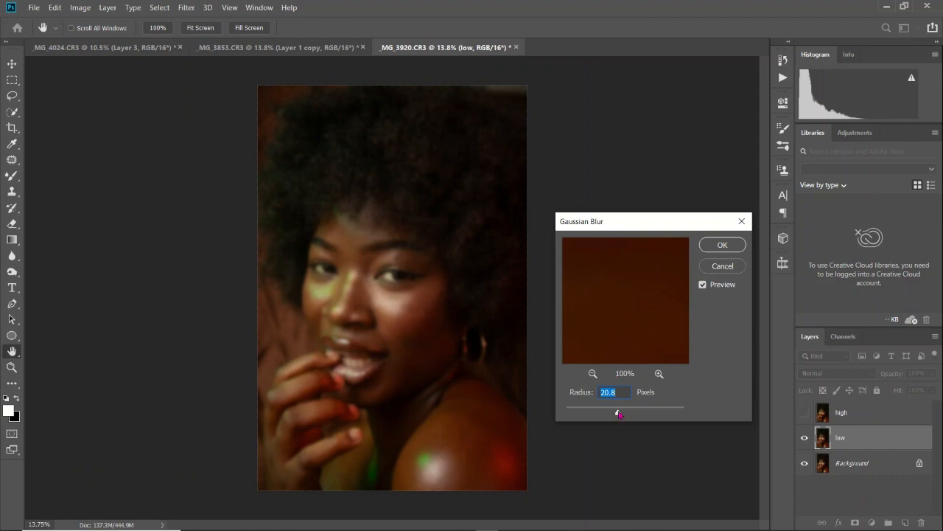
pyautogui.moveTo(618, 415); pyautogui.dragTo(606, 414)
pyautogui.moveTo(607, 413); pyautogui.dragTo(618, 419)
pyautogui.click(592, 374)
pyautogui.click(593, 374)
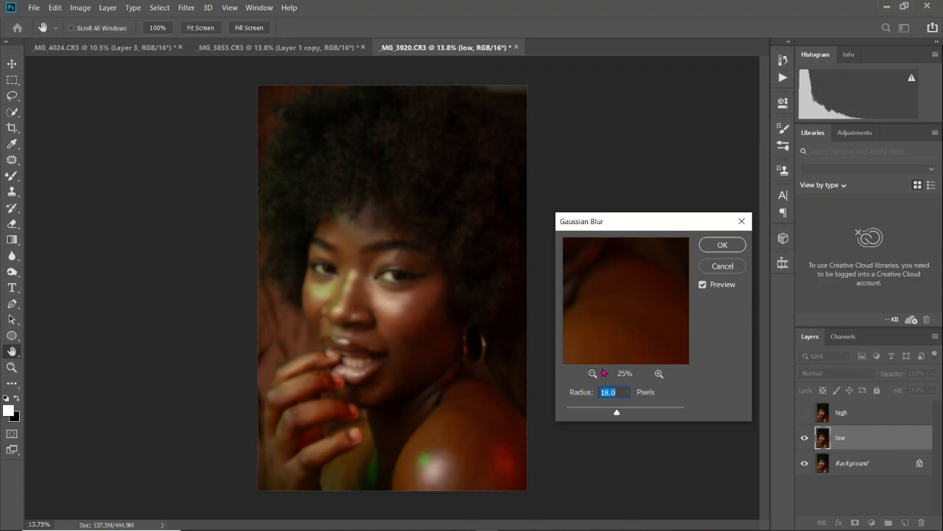
pyautogui.click(592, 374)
pyautogui.click(593, 374)
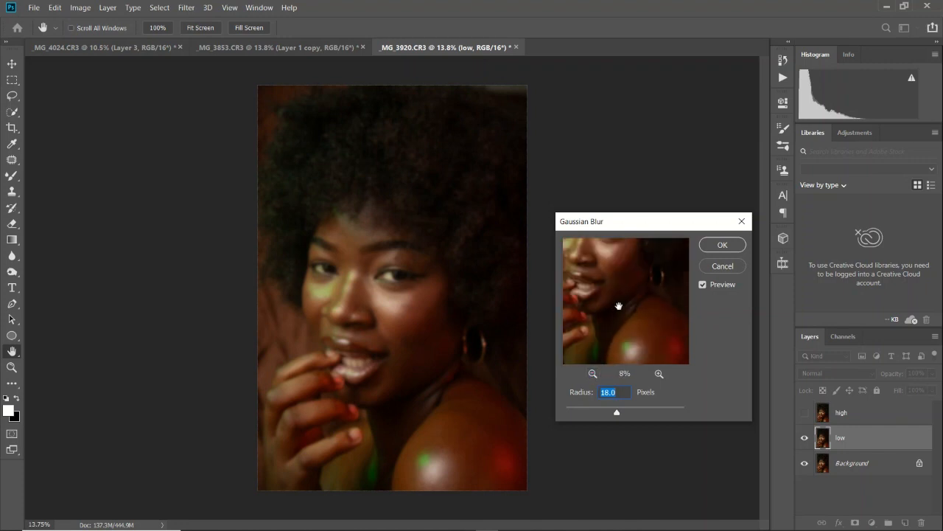
pyautogui.moveTo(628, 299); pyautogui.dragTo(626, 296)
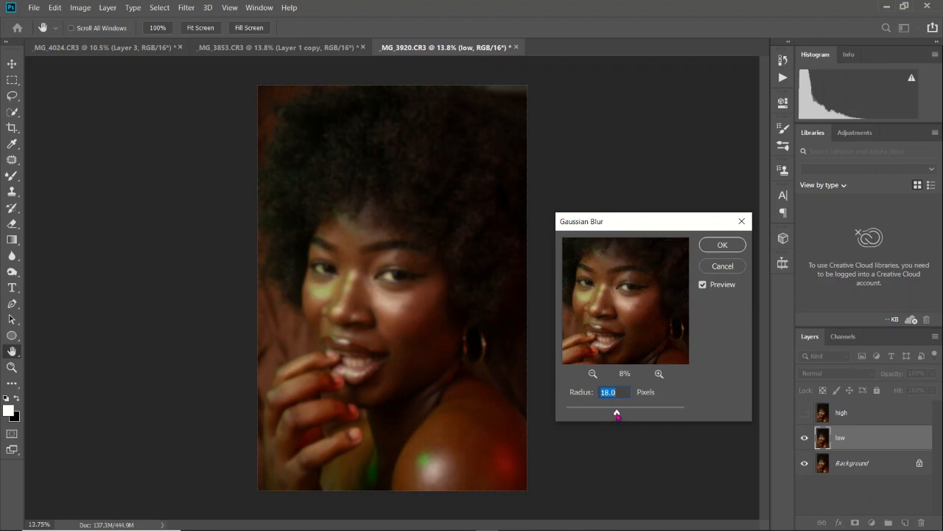
pyautogui.moveTo(618, 418); pyautogui.dragTo(618, 417)
pyautogui.click(725, 247)
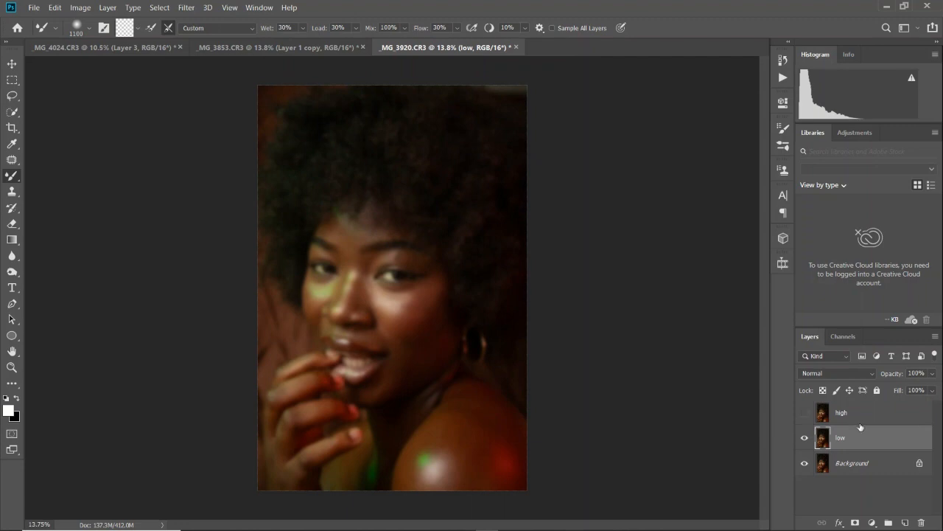
# Show and select the high layer, and open Apply Image for it with the low layer as the source.
pyautogui.click(805, 417)
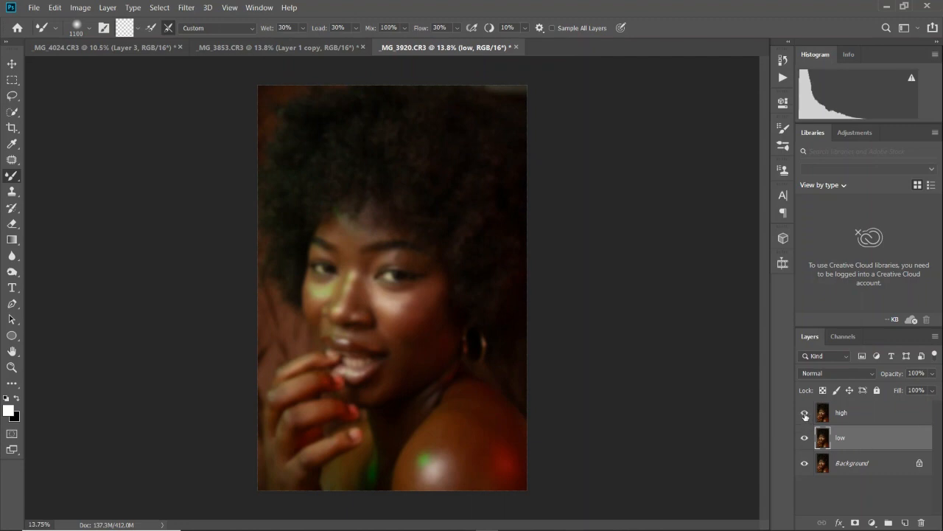
pyautogui.click(884, 419)
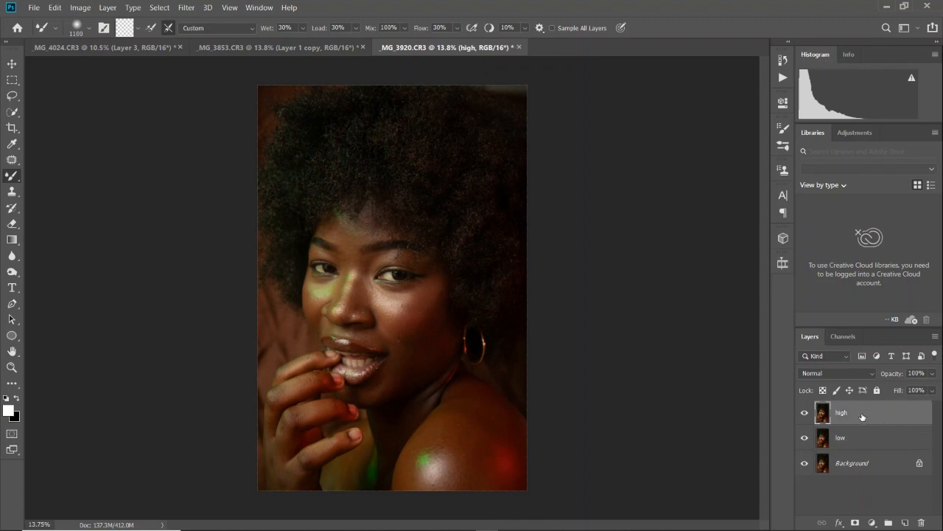
pyautogui.click(80, 9)
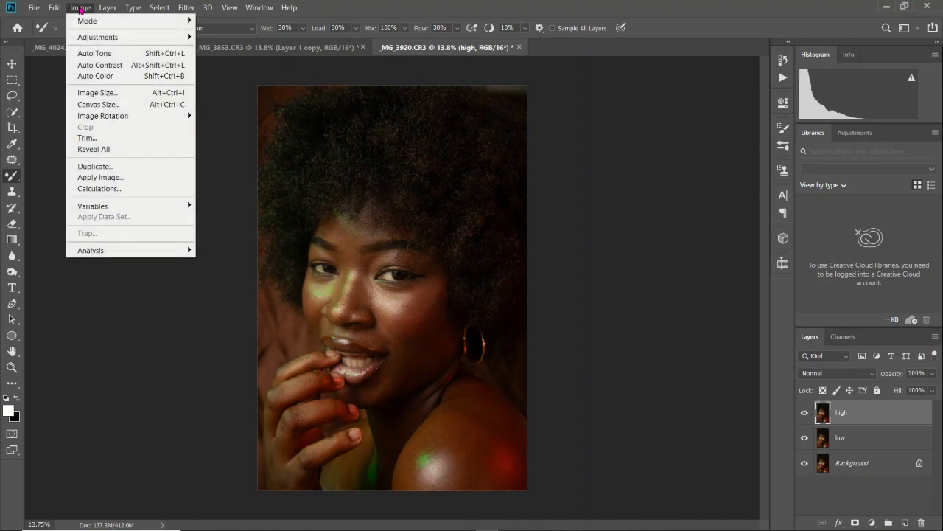
pyautogui.click(114, 177)
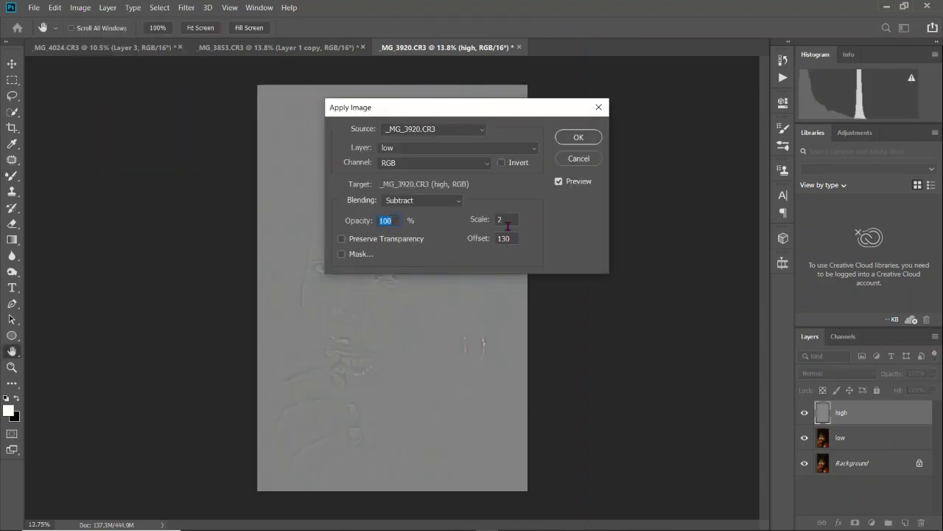
pyautogui.click(458, 151)
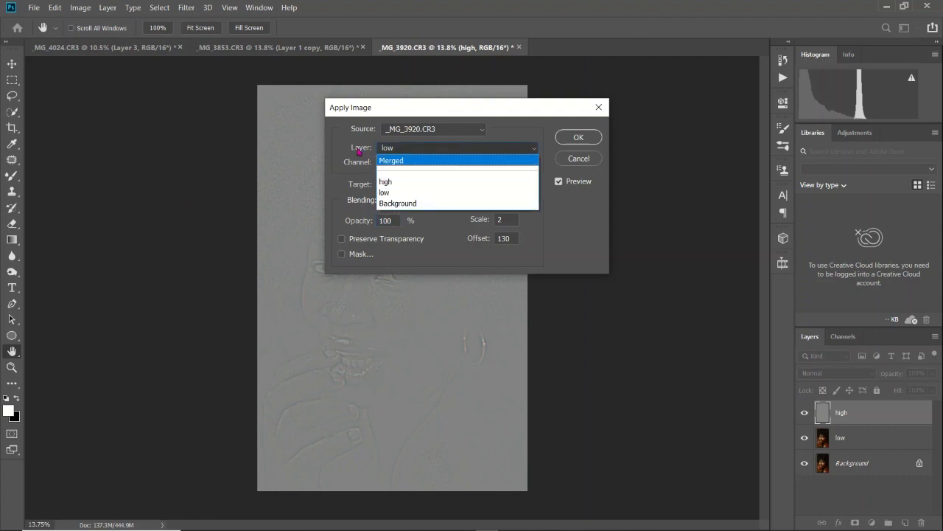
pyautogui.click(433, 193)
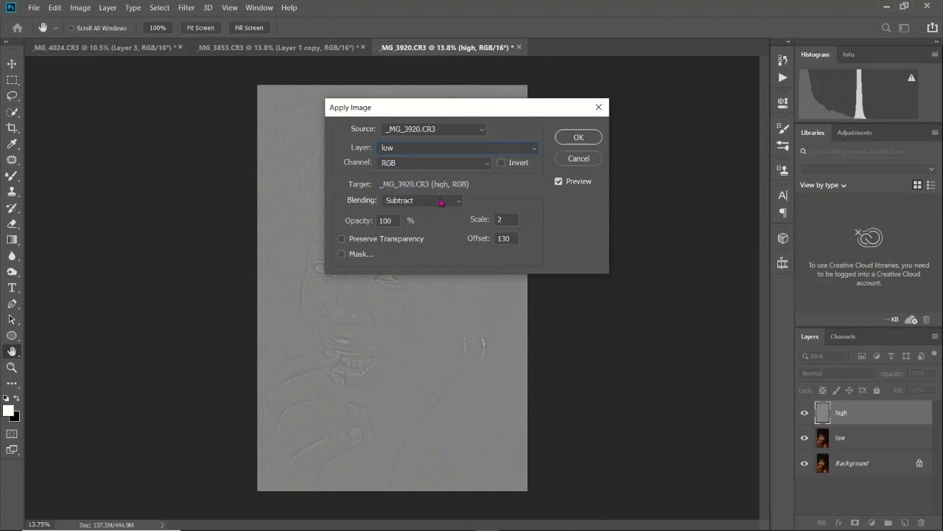
# Apply the low layer to the high layer with Subtract blending and an offset of 120.
pyautogui.click(441, 202)
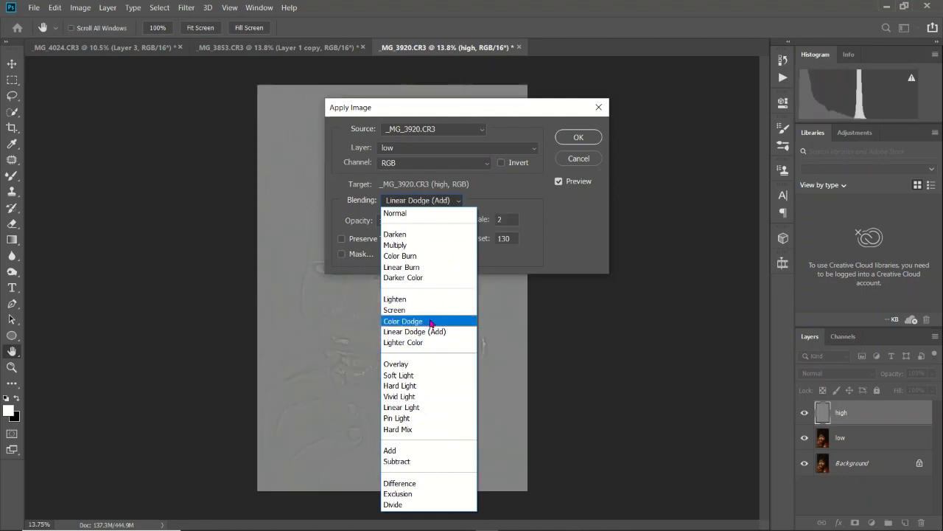
pyautogui.click(444, 213)
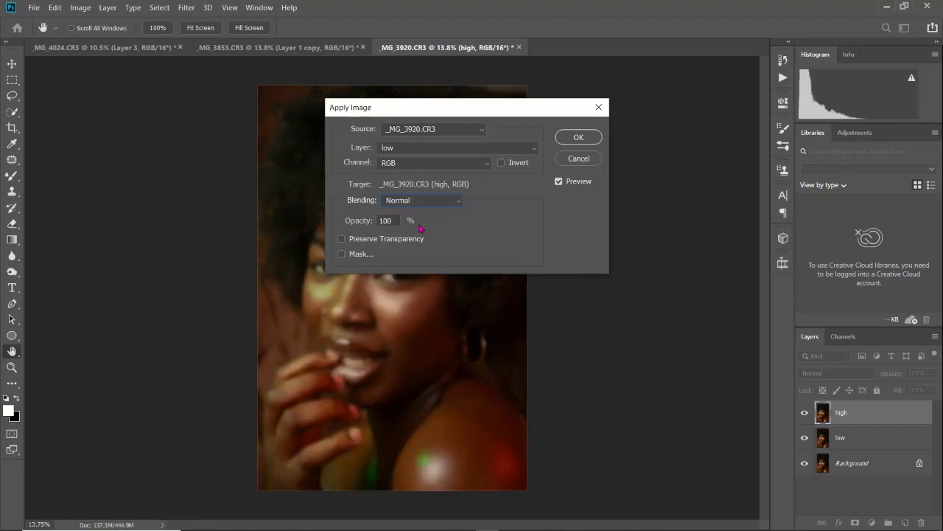
pyautogui.click(447, 202)
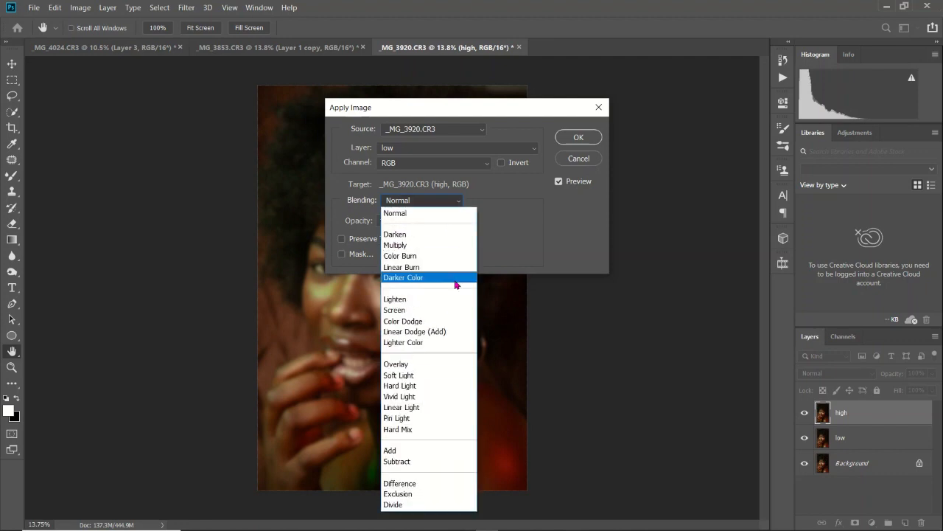
pyautogui.click(439, 467)
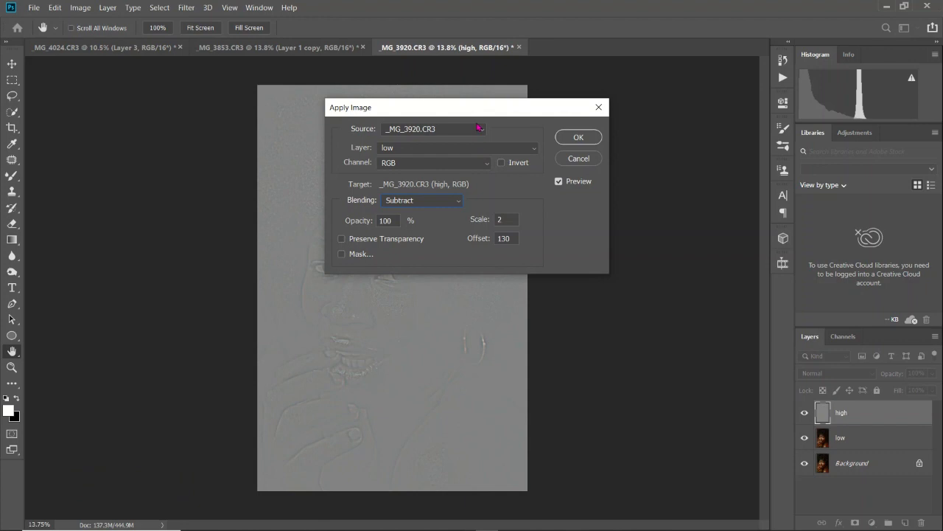
pyautogui.doubleClick(515, 238)
pyautogui.write('12')
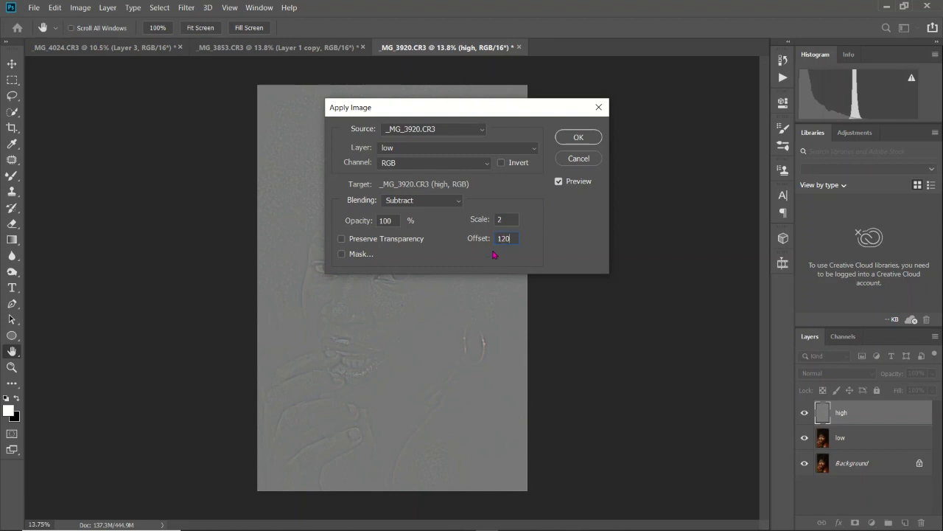
pyautogui.click(579, 137)
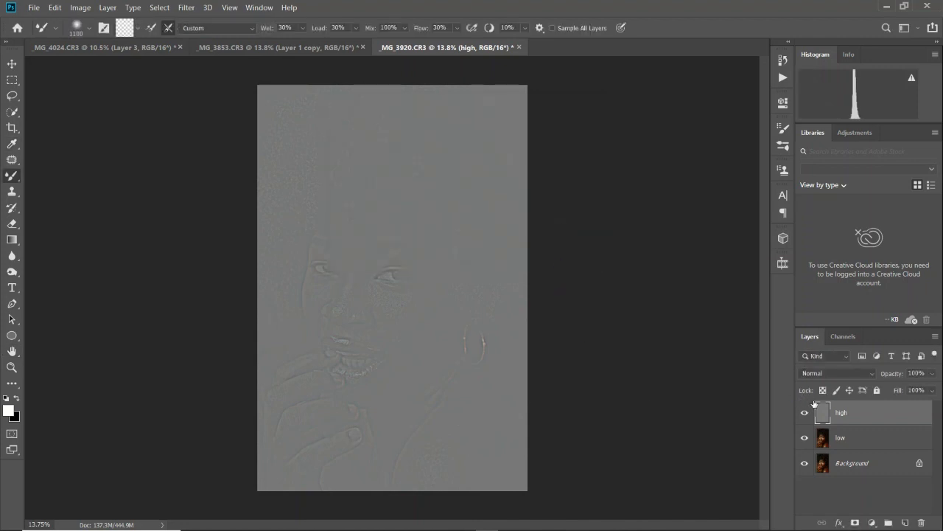
# Set the high layer's blend mode to Linear Light.
pyautogui.click(857, 375)
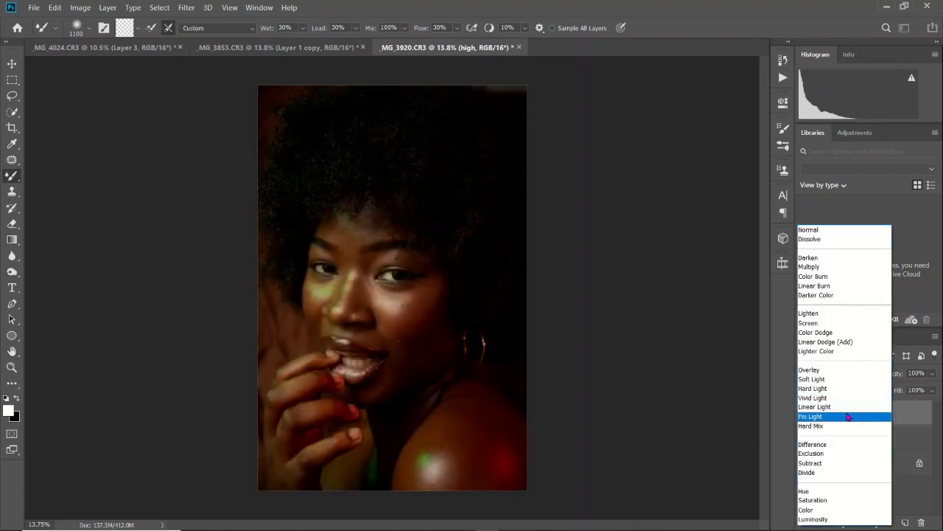
pyautogui.click(849, 407)
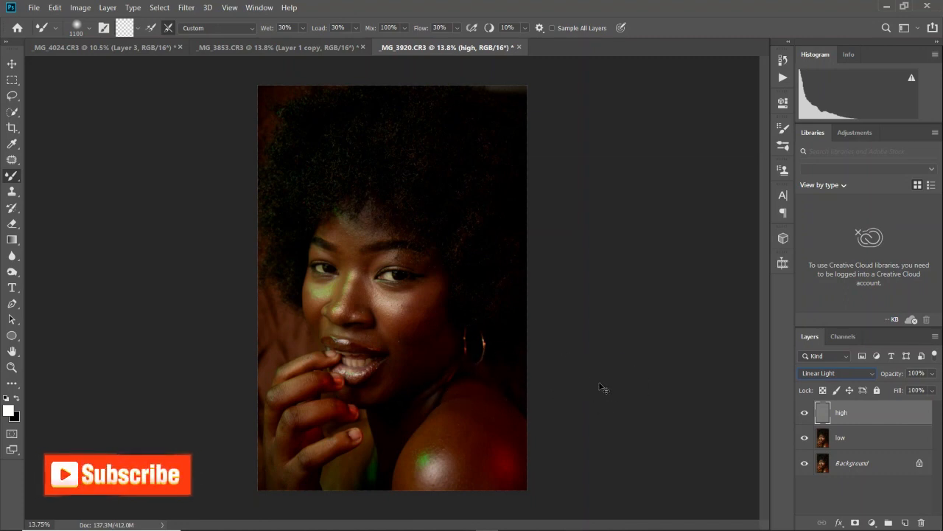
# Undo the high layer's blend mode and Apply Image, and reapply the low layer with Subtract blending, scale 2 and offset 130.
pyautogui.hotkey('ctrl', 'z')
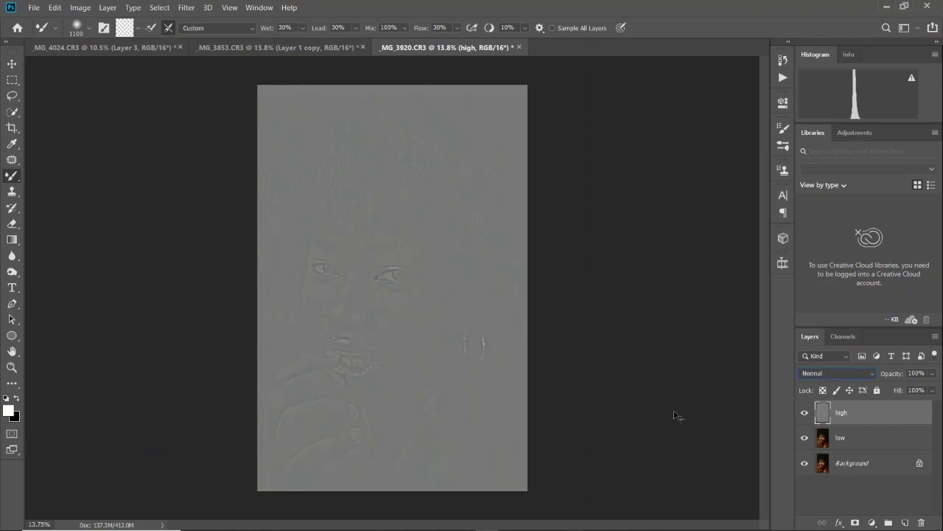
pyautogui.hotkey('ctrl', 'z')
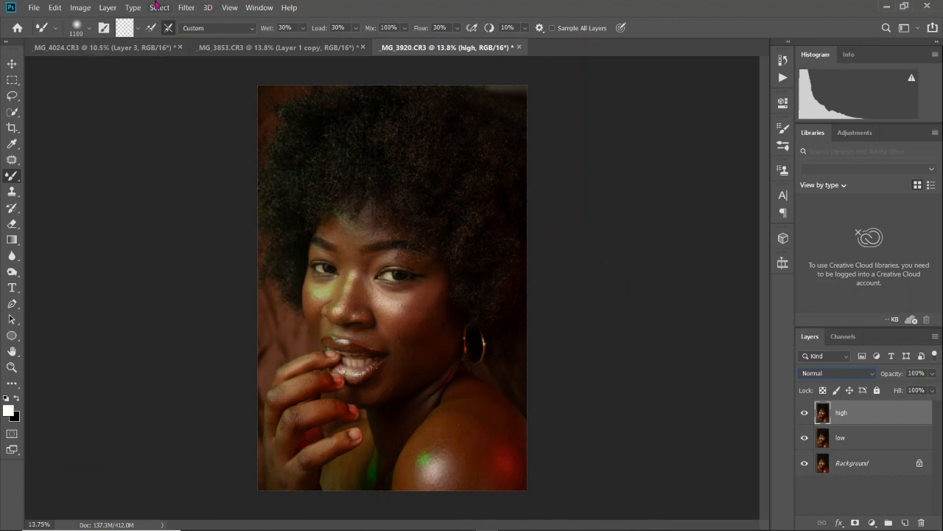
pyautogui.click(76, 8)
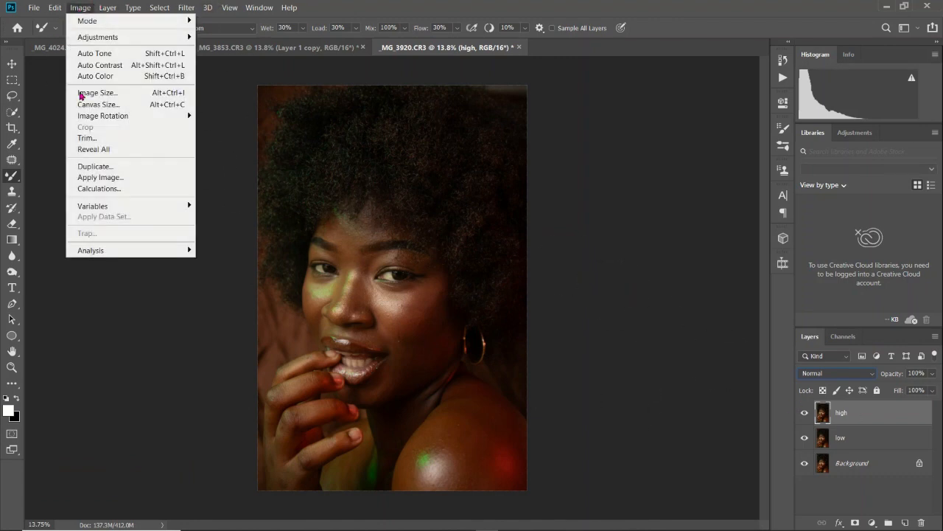
pyautogui.click(140, 179)
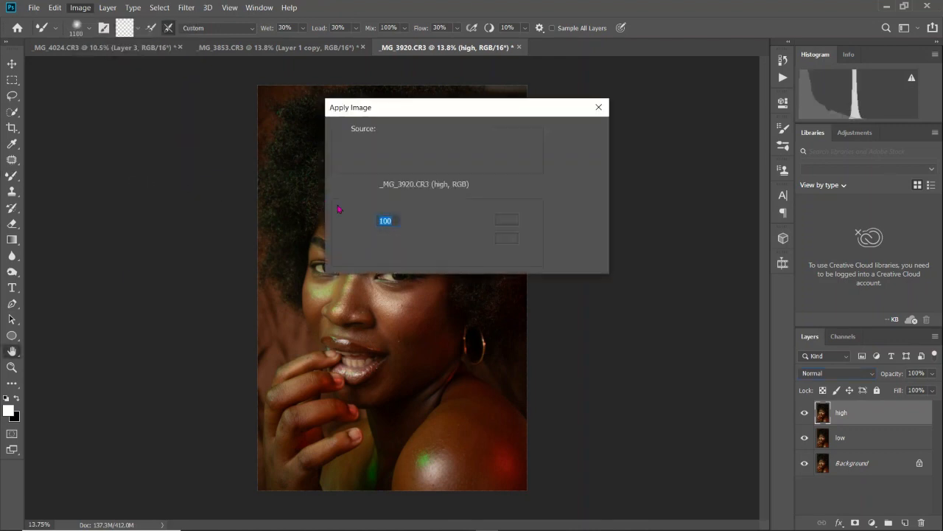
pyautogui.doubleClick(510, 238)
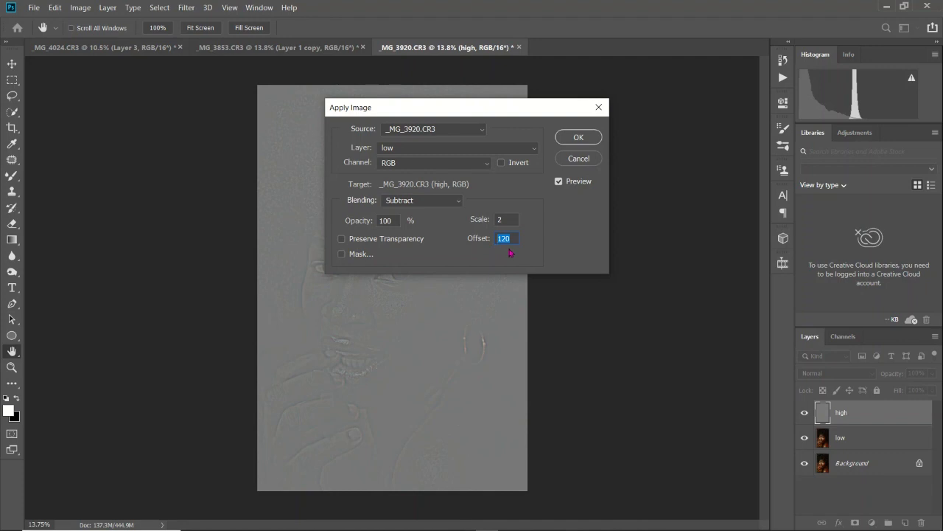
pyautogui.write('130')
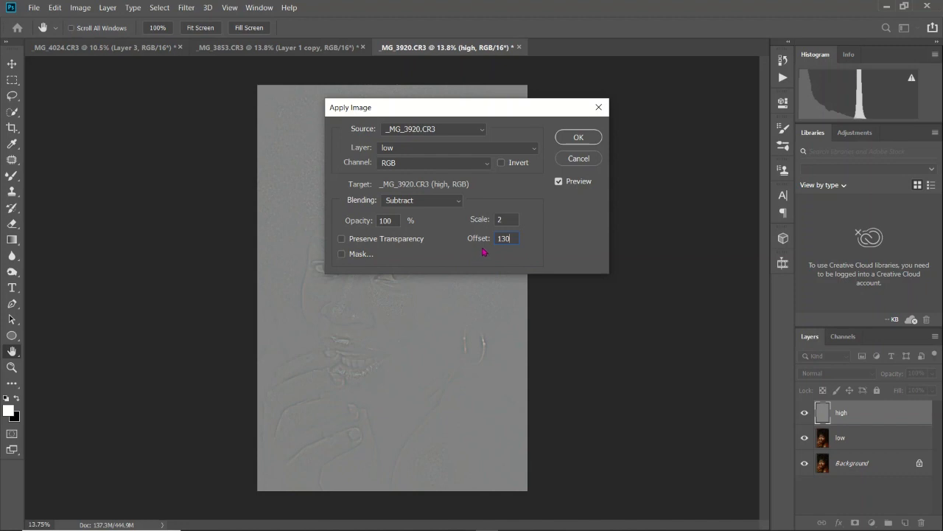
pyautogui.click(580, 139)
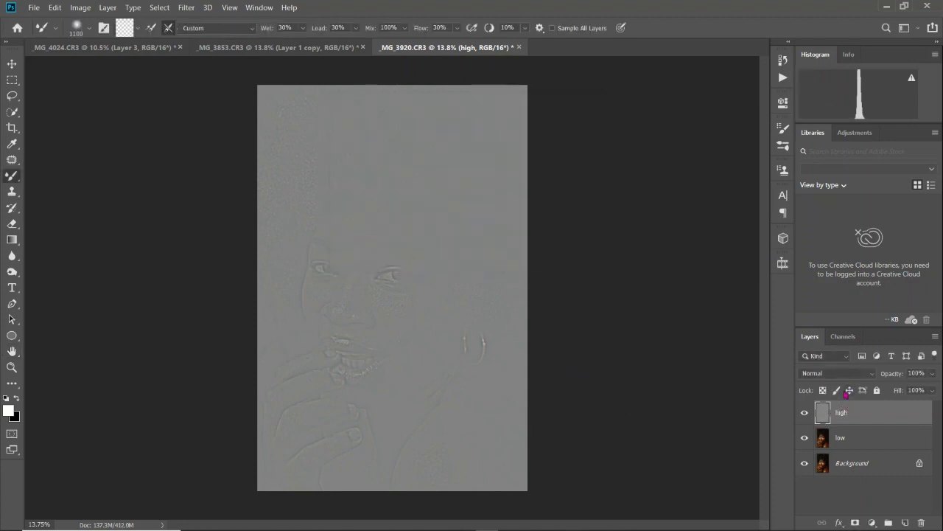
# Set the reworked high layer's blend mode to Linear Light.
pyautogui.click(852, 374)
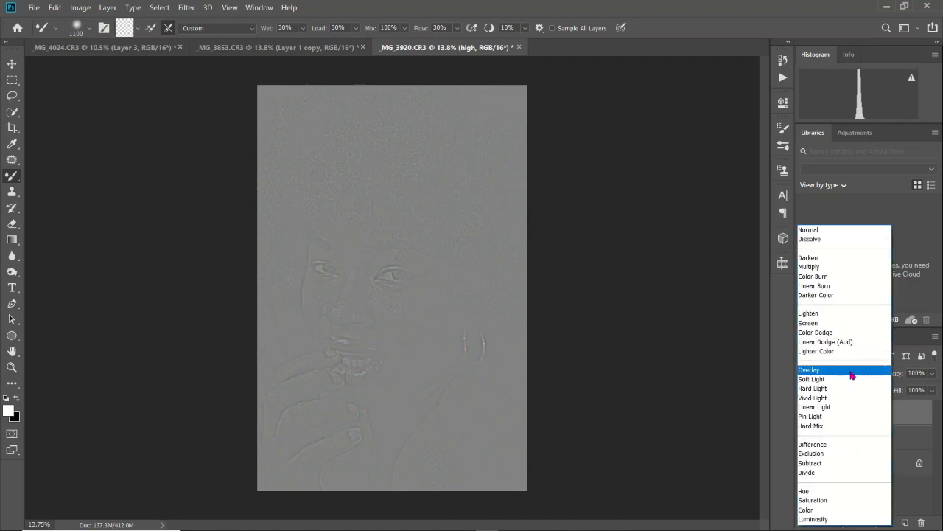
pyautogui.click(841, 407)
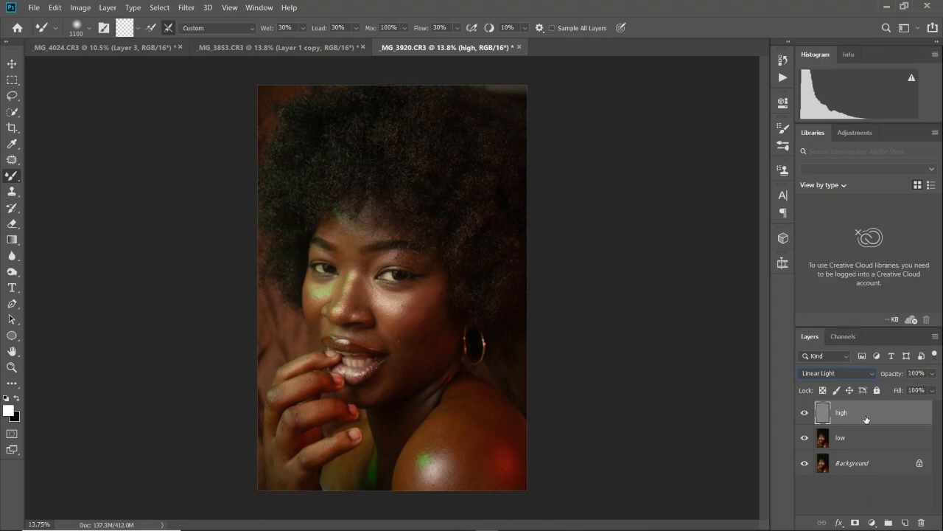
# Select the low layer and the Mixer Brush tool, with brush loading off and cleaning after each stroke on.
pyautogui.click(865, 442)
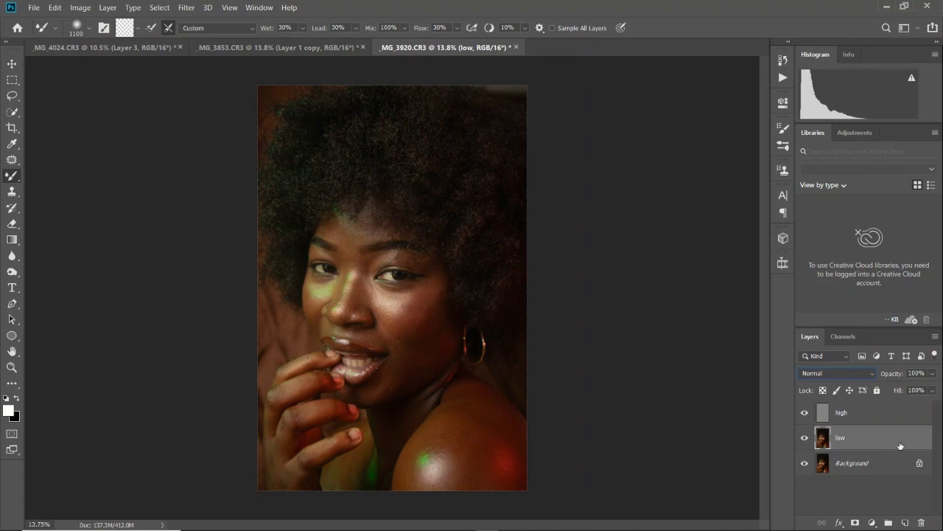
pyautogui.rightClick(7, 183)
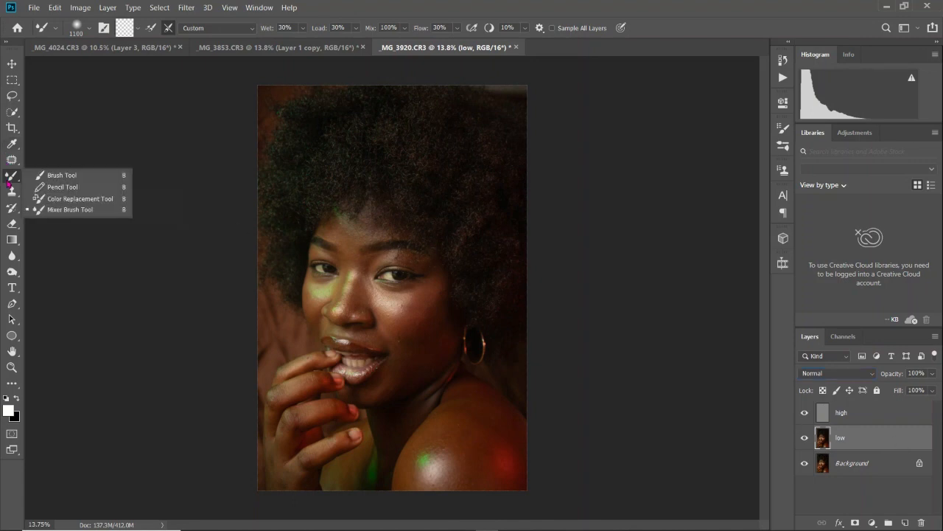
pyautogui.click(71, 211)
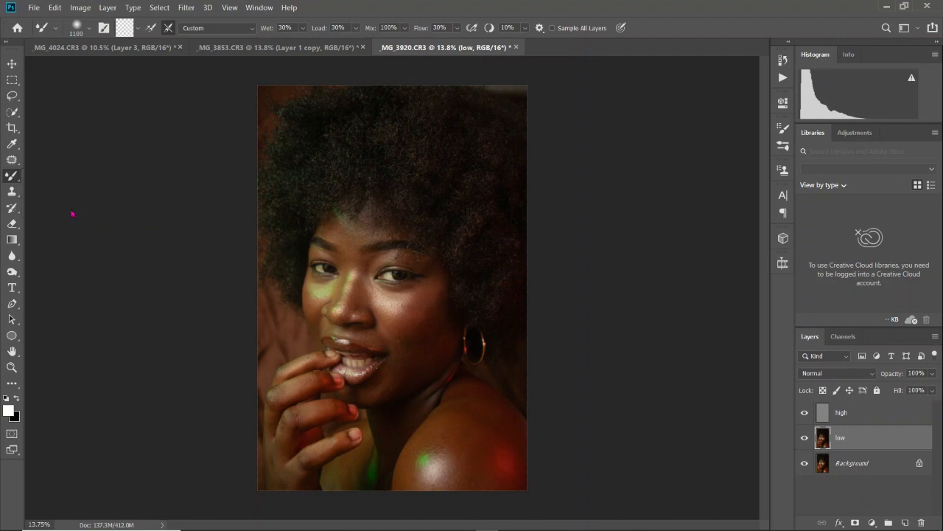
pyautogui.click(151, 29)
pyautogui.click(151, 29)
pyautogui.click(168, 27)
# Set the Mixer Brush size to 500 pixels for working on the face.
pyautogui.scroll(3, 407, 322)
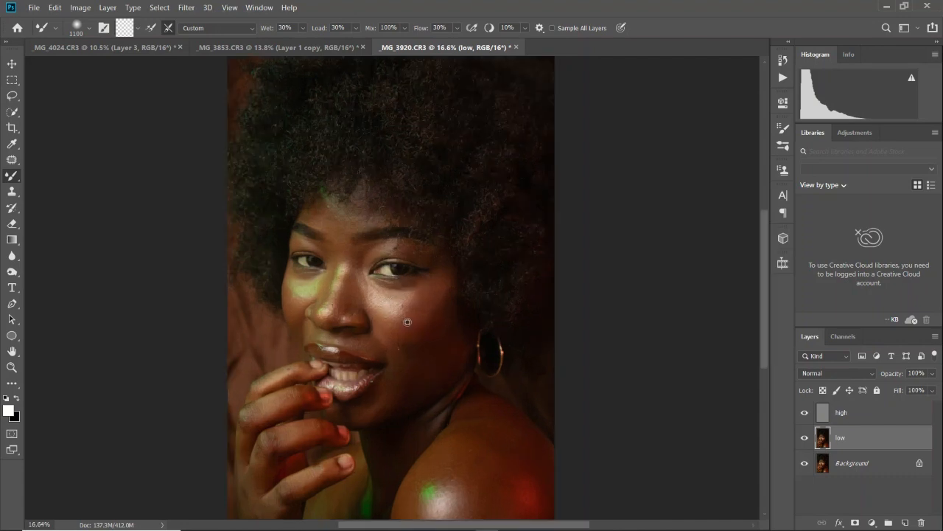
pyautogui.scroll(1, 407, 322)
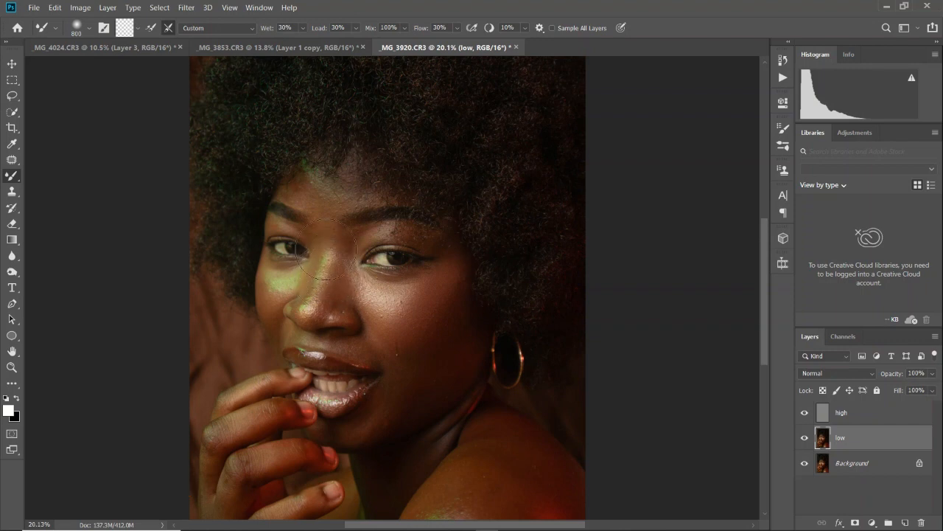
pyautogui.press('[')
pyautogui.press('[')
pyautogui.press('[')
pyautogui.press('[')
pyautogui.press('[')
pyautogui.press(']')
pyautogui.press(']')
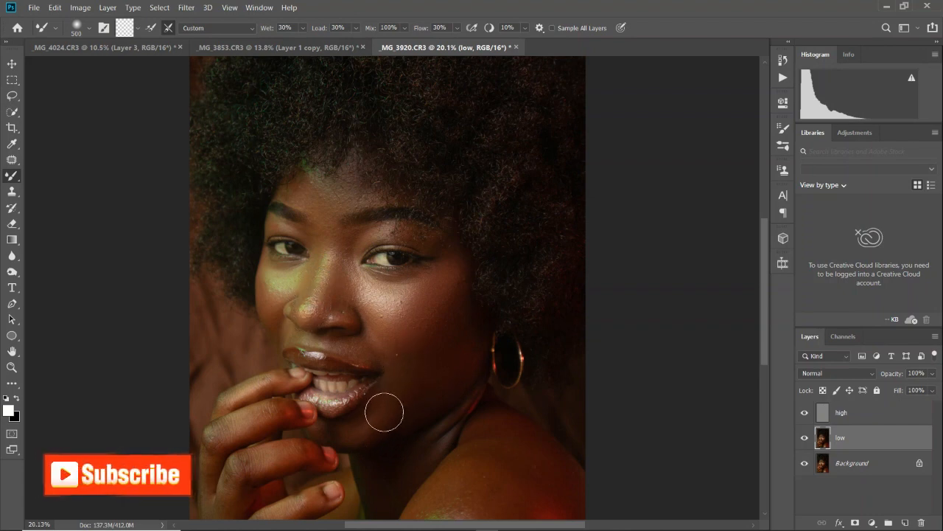
# Try Mixer Brush sizes between 400 and 1100 pixels over the chin and lower cheek.
pyautogui.press('[')
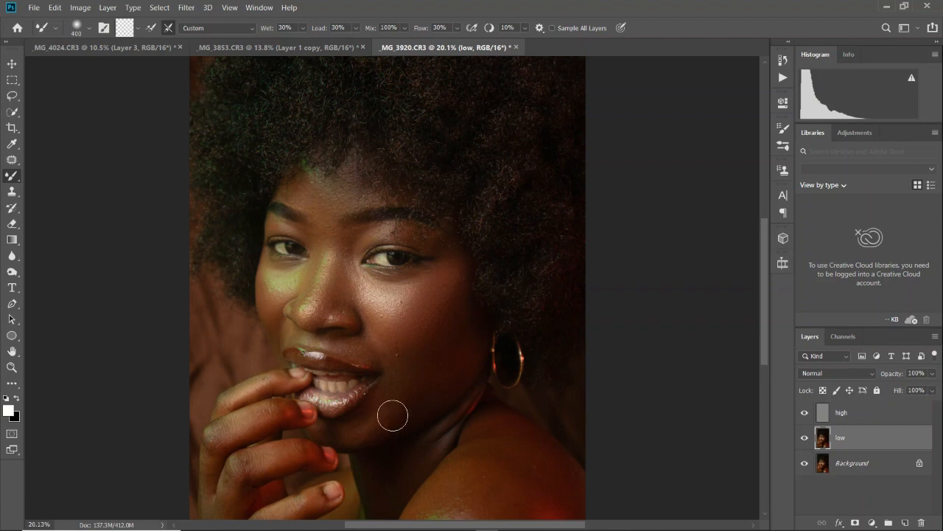
pyautogui.press(']')
pyautogui.press(']')
pyautogui.press(']')
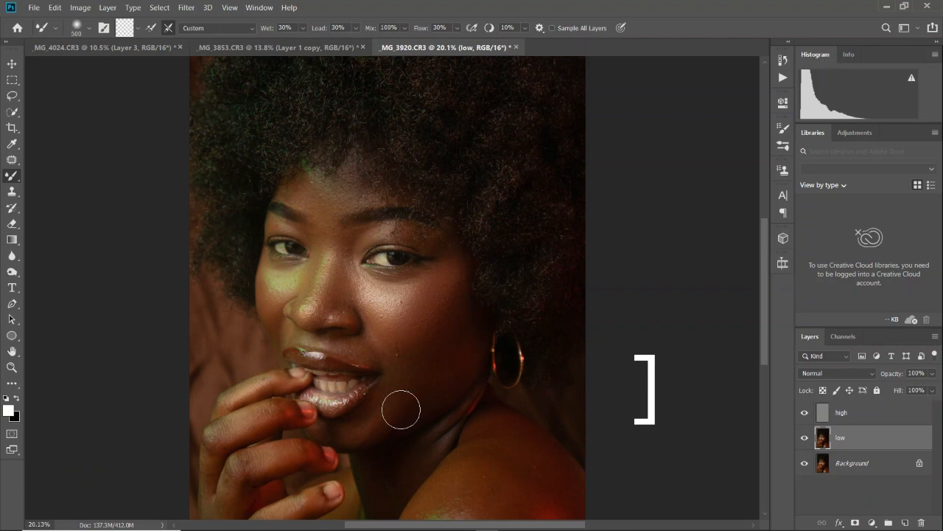
pyautogui.press(']')
pyautogui.press(']')
pyautogui.press(']')
pyautogui.press(']')
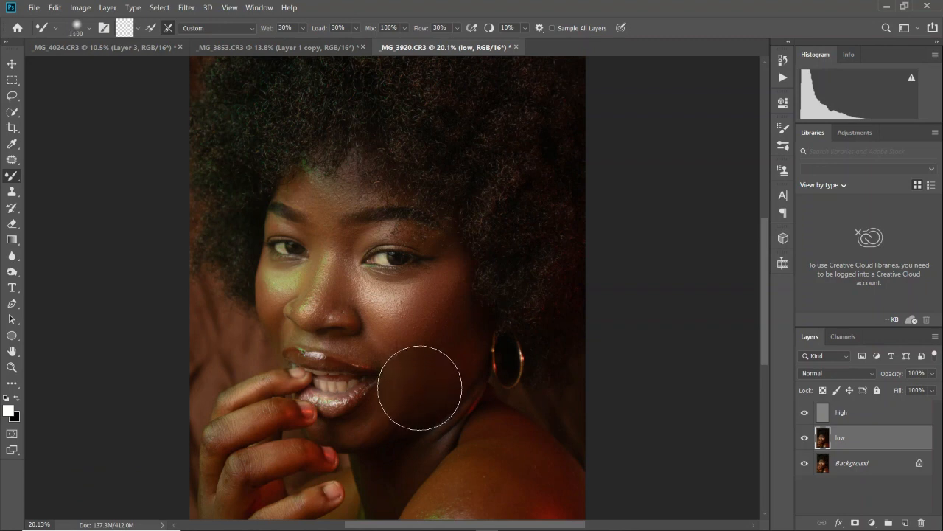
pyautogui.press('[')
pyautogui.press('[')
pyautogui.press('[')
pyautogui.press('[')
pyautogui.press('[')
pyautogui.press('[')
pyautogui.press('[')
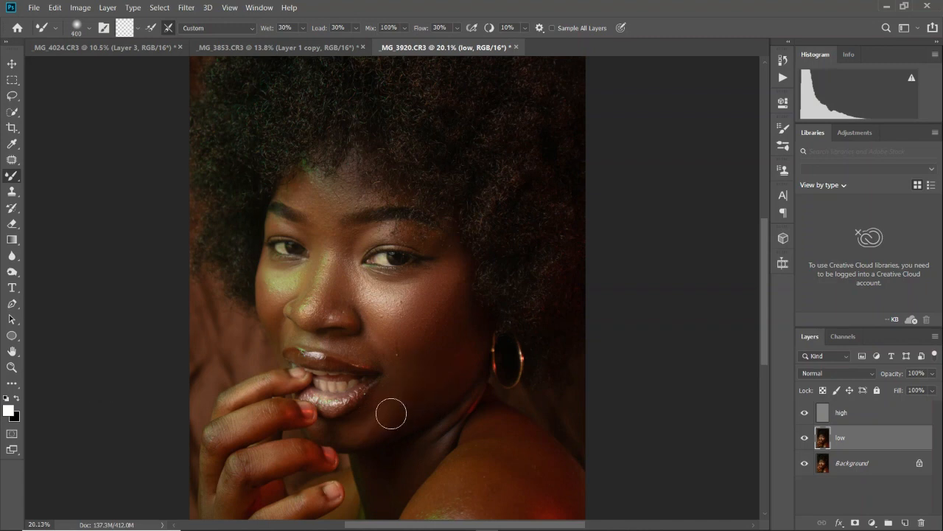
# Enlarge the Mixer Brush to 1100 pixels over the shoulder.
pyautogui.scroll(-3, 495, 457)
pyautogui.press(']')
pyautogui.press(']')
pyautogui.press(']')
pyautogui.press(']')
pyautogui.press(']')
pyautogui.press(']')
pyautogui.press(']')
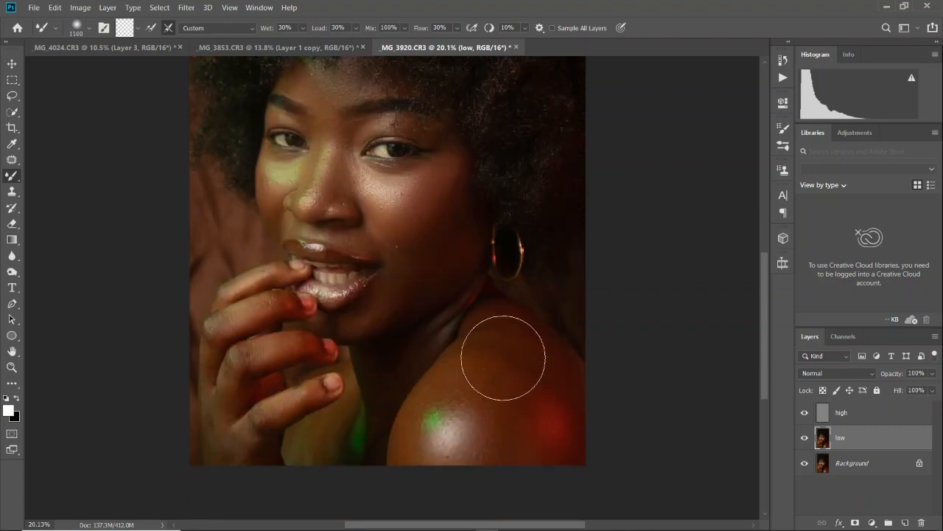
# Reduce the Mixer Brush to 800 pixels over the hand, and set it to 300 pixels for the smaller skin areas.
pyautogui.press('[')
pyautogui.press('[')
pyautogui.press('[')
pyautogui.press('[')
pyautogui.press('[')
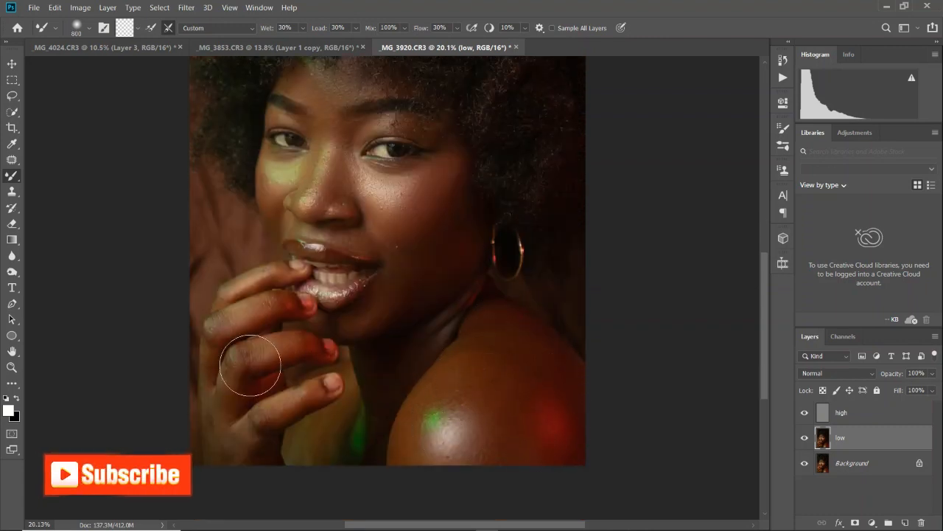
pyautogui.press('[')
pyautogui.press('[')
pyautogui.press('[')
pyautogui.press(']')
pyautogui.press(']')
pyautogui.press(']')
pyautogui.press('[')
pyautogui.press('[')
pyautogui.press('[')
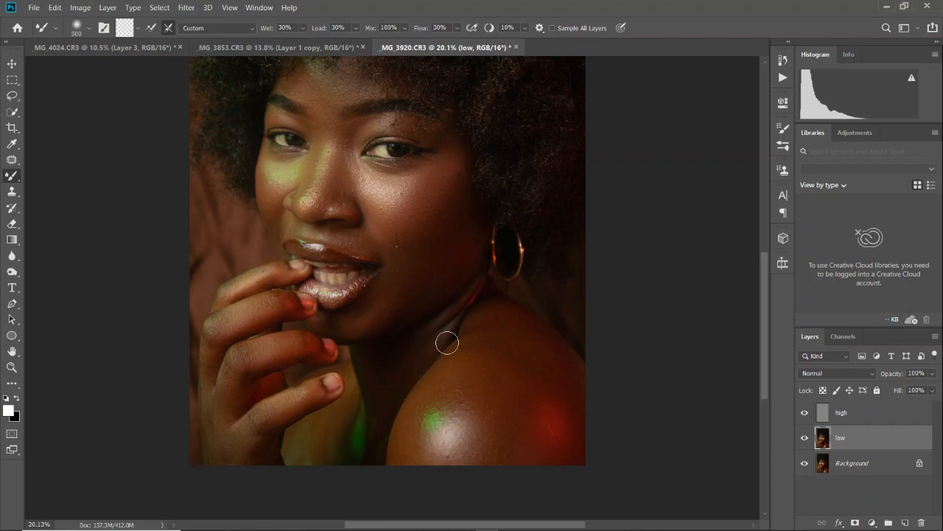
# Select the high and low layers together and put them in one group.
pyautogui.scroll(-3, 447, 343)
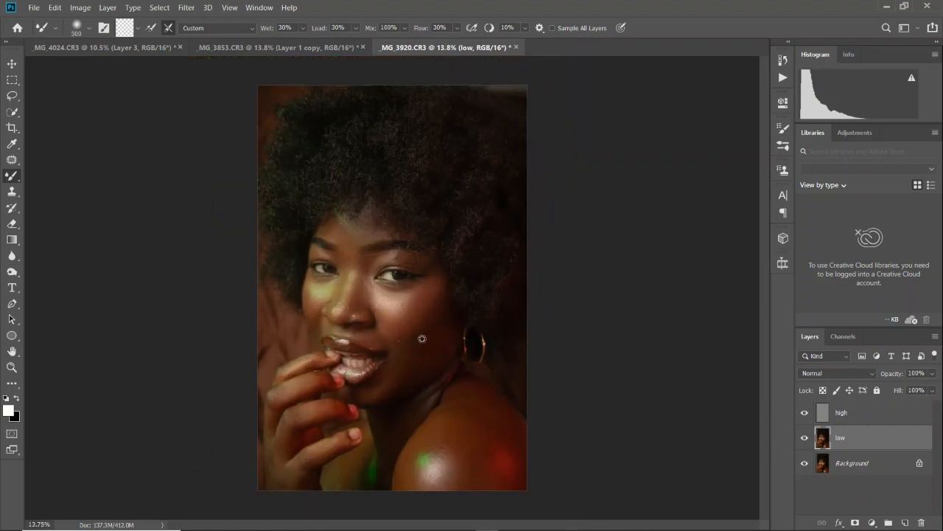
pyautogui.scroll(-1, 410, 337)
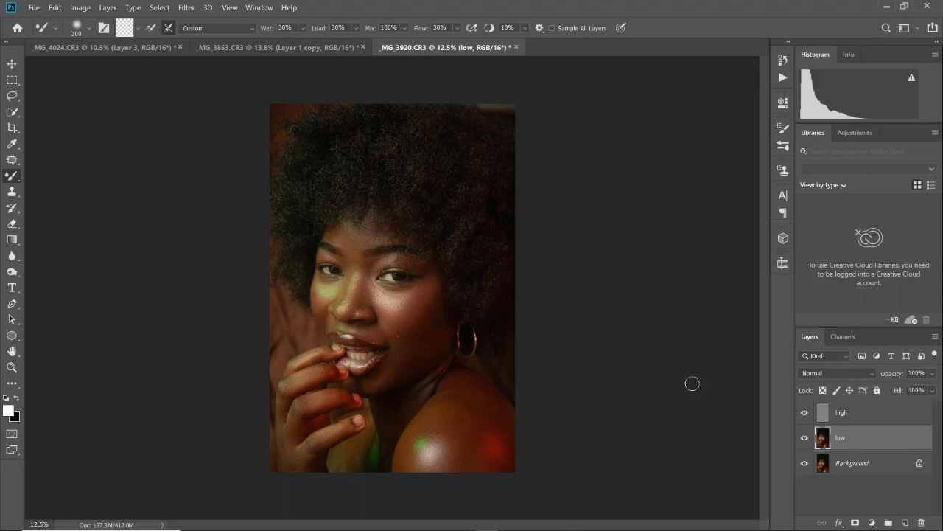
pyautogui.click(910, 425)
pyautogui.click(906, 420)
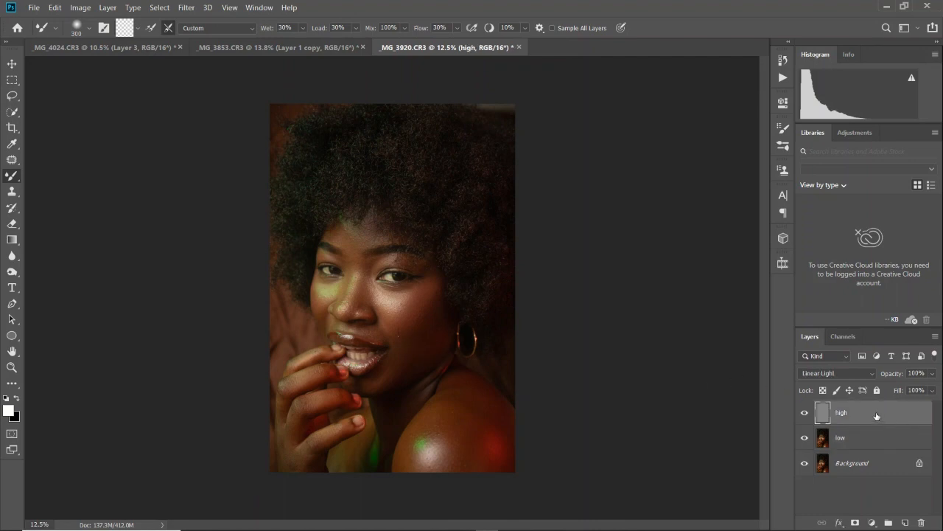
pyautogui.keyDown('shift'); pyautogui.click(871, 438); pyautogui.keyUp('shift')
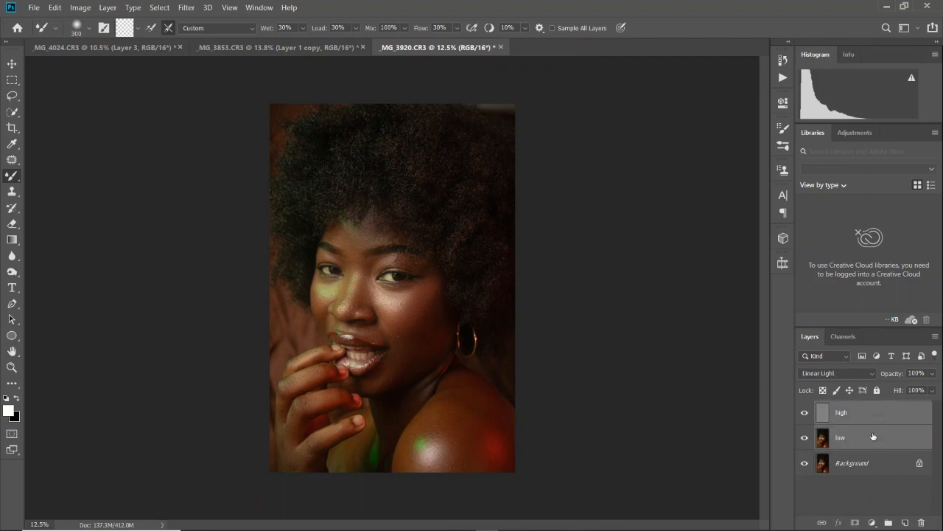
pyautogui.hotkey('ctrl', 'g')
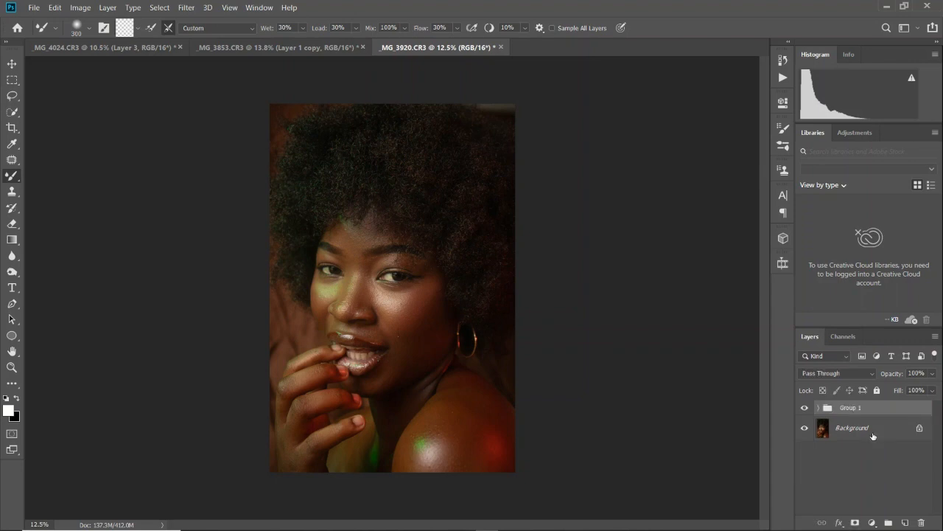
# Compare the whole portrait before and after retouching by hiding and showing the layer group.
pyautogui.click(805, 408)
pyautogui.click(805, 407)
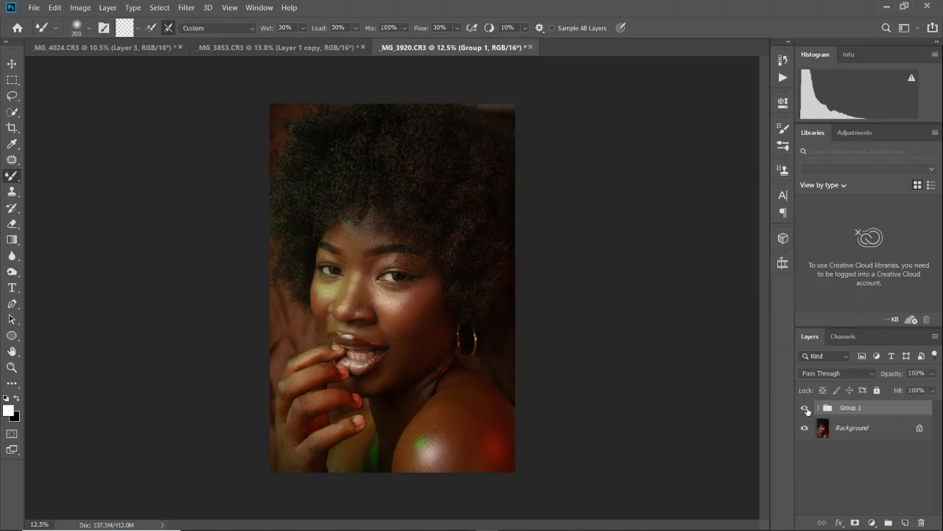
pyautogui.click(805, 407)
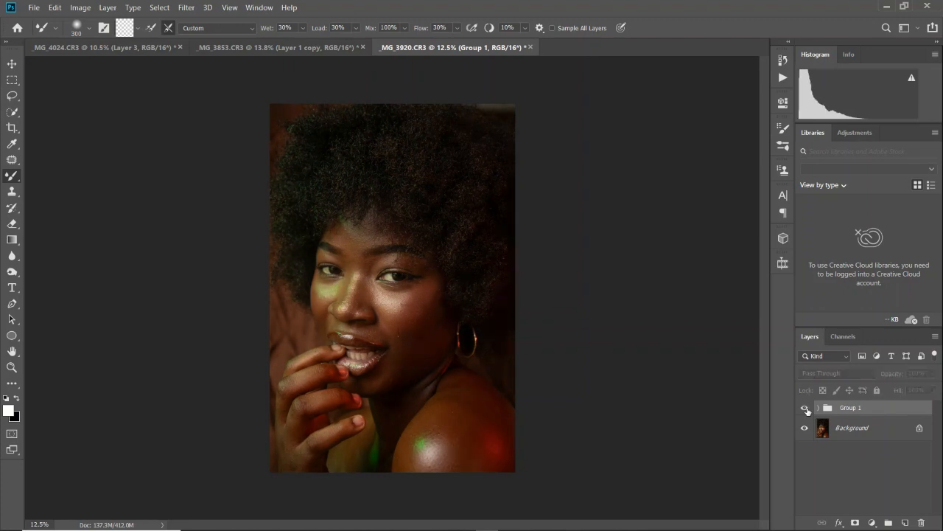
pyautogui.click(805, 407)
pyautogui.click(805, 407)
pyautogui.click(805, 408)
# Examine the face and shoulder up close with the retouching group hidden and shown.
pyautogui.scroll(3, 398, 371)
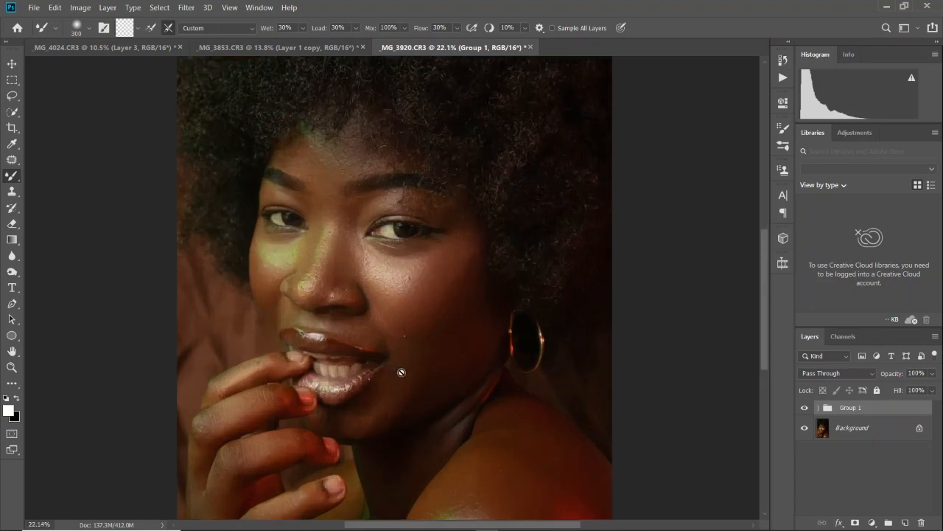
pyautogui.scroll(1, 401, 371)
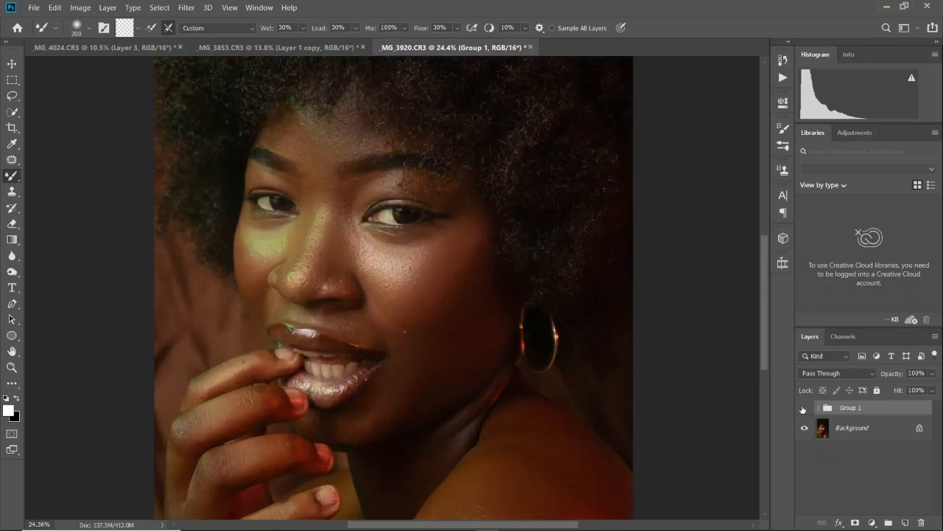
pyautogui.click(804, 408)
pyautogui.click(804, 407)
pyautogui.click(804, 408)
pyautogui.click(804, 407)
pyautogui.scroll(-2, 472, 457)
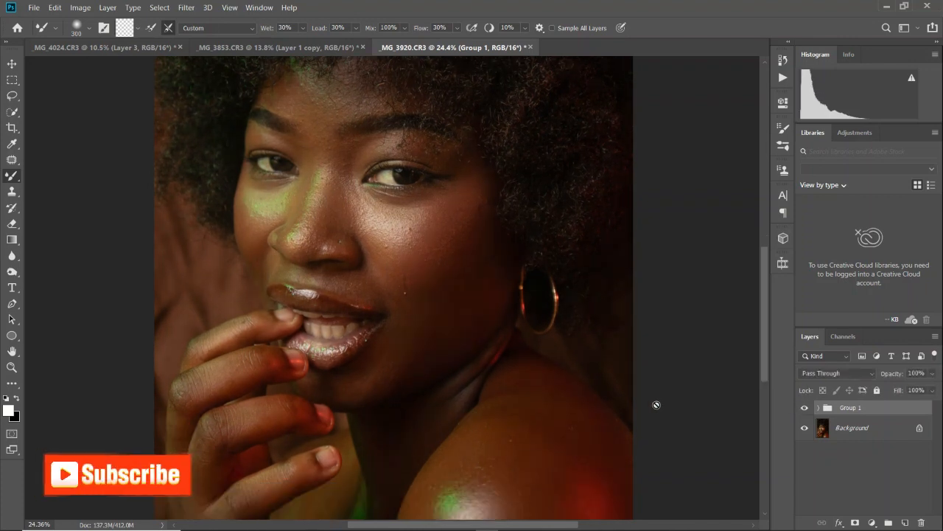
pyautogui.click(802, 408)
pyautogui.click(803, 408)
# Add a Color Lookup adjustment layer above the retouching group.
pyautogui.scroll(-3, 491, 411)
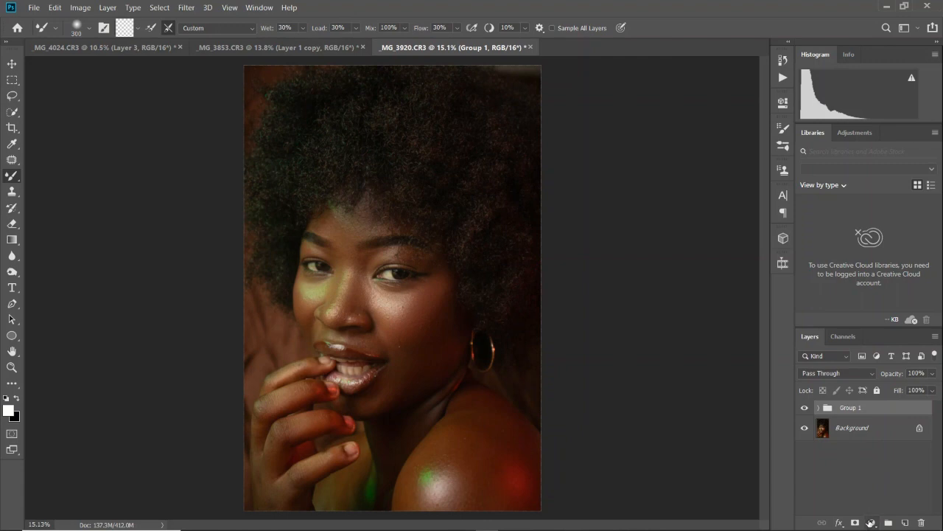
pyautogui.click(871, 523)
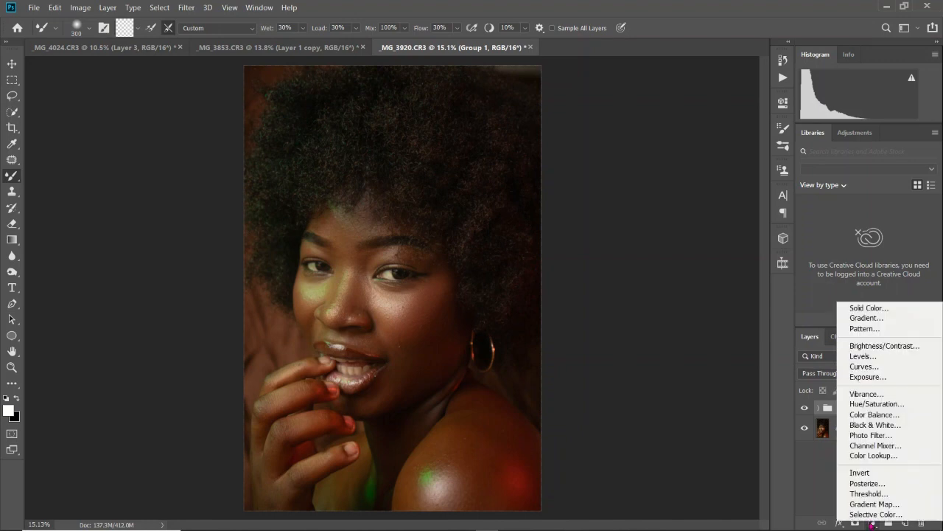
pyautogui.click(886, 456)
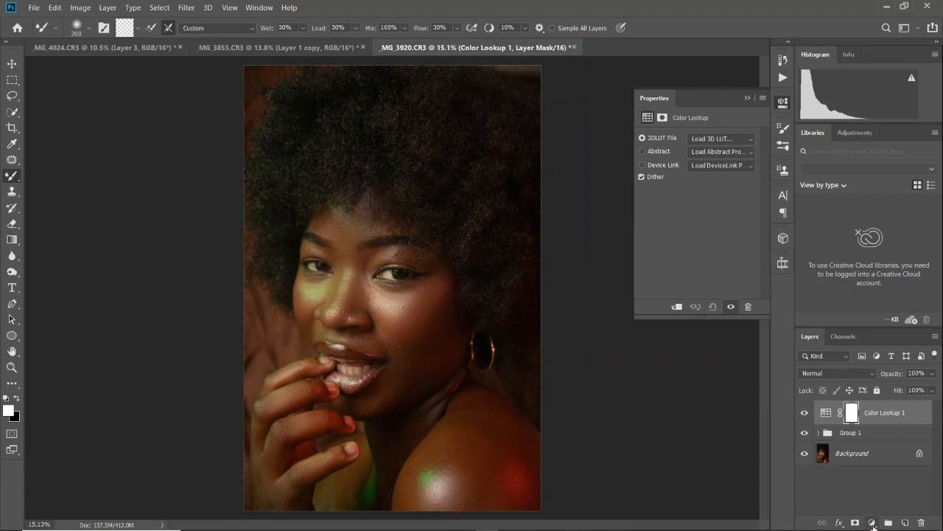
# Load the Abuzae SL 3 CUBE file as the 3D LUT of the Color Lookup adjustment.
pyautogui.click(873, 521)
pyautogui.click(726, 140)
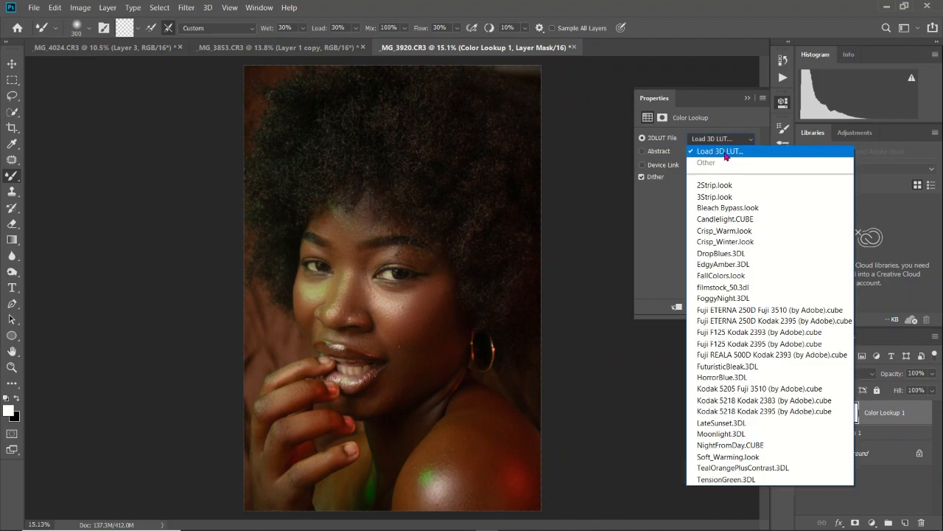
pyautogui.click(726, 154)
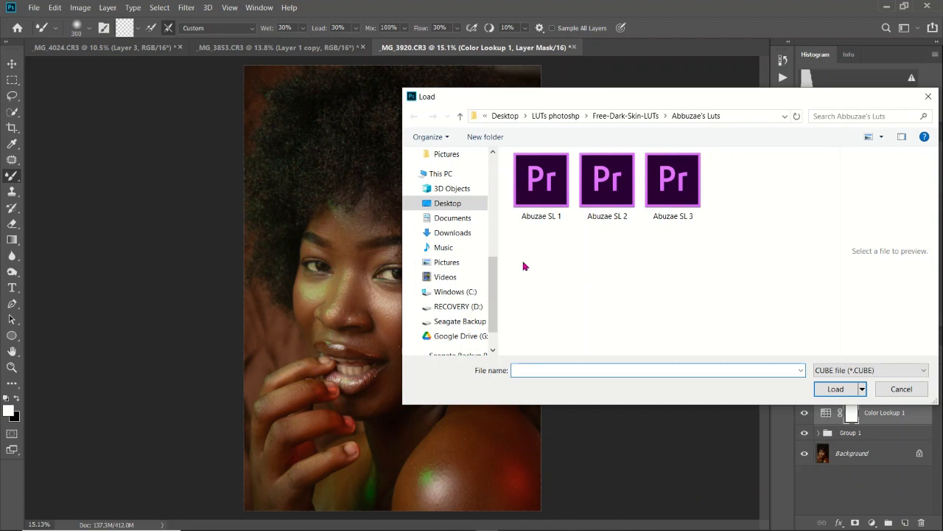
pyautogui.click(686, 203)
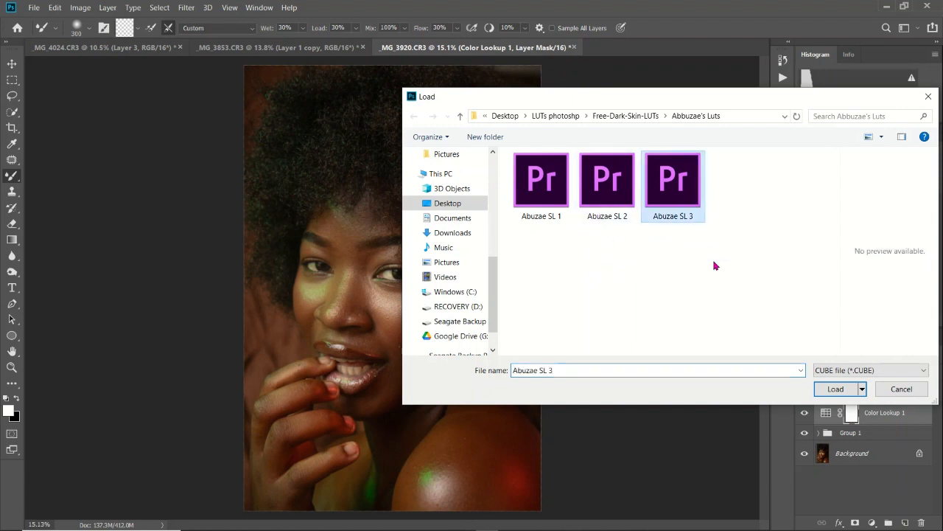
pyautogui.click(836, 390)
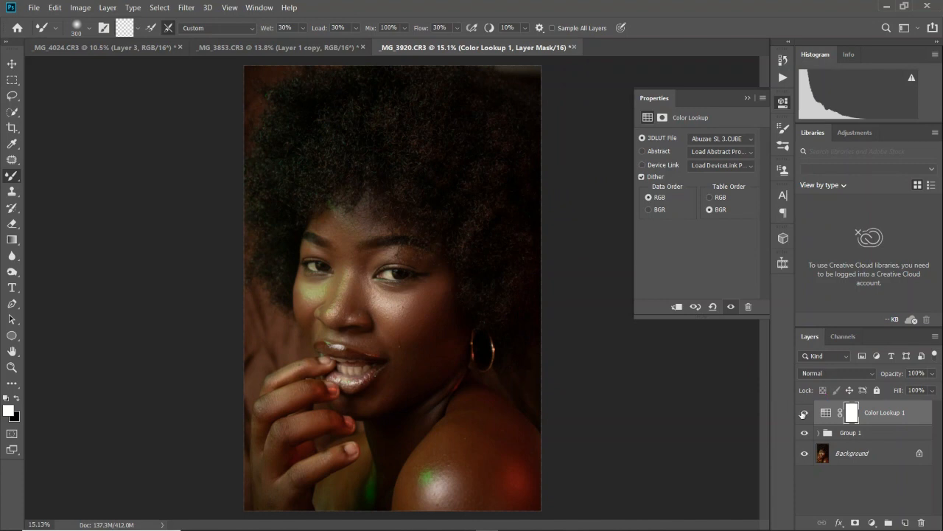
# Compare the portrait with the Color Lookup layer hidden and shown.
pyautogui.click(803, 417)
pyautogui.click(803, 417)
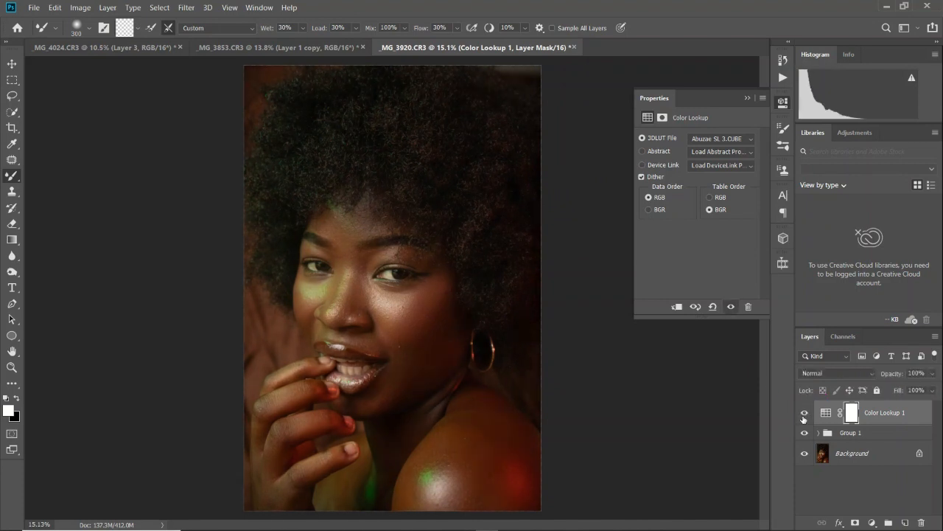
pyautogui.click(803, 417)
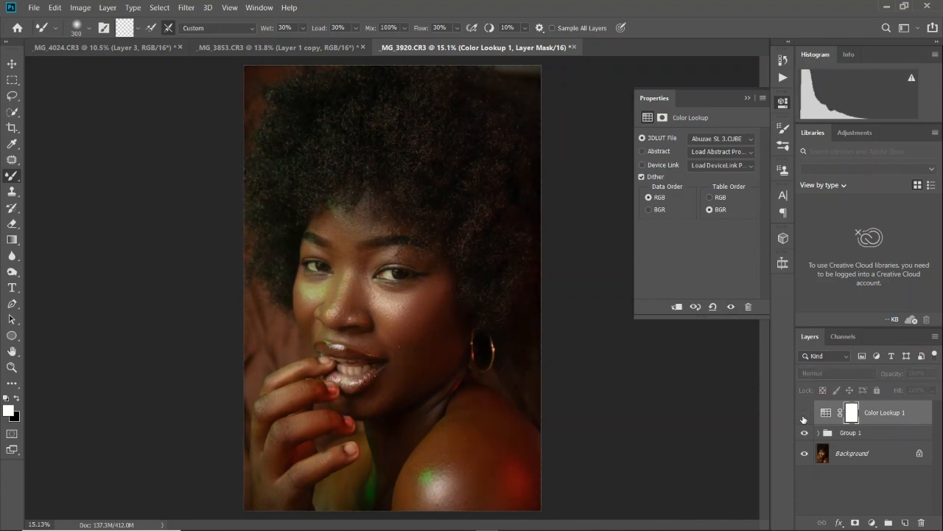
pyautogui.click(804, 416)
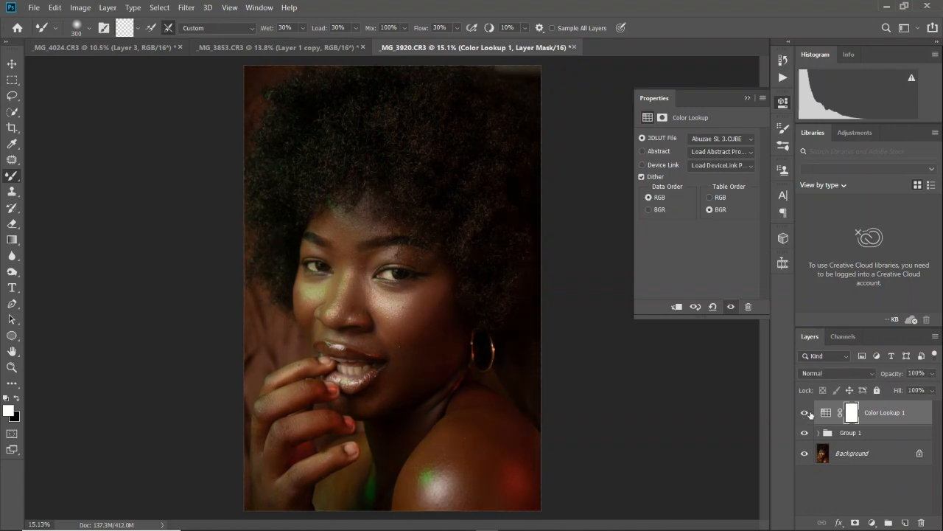
# Add a second Color Lookup adjustment layer on top and load the Abuzae SL 1 CUBE file as its 3D LUT.
pyautogui.click(877, 497)
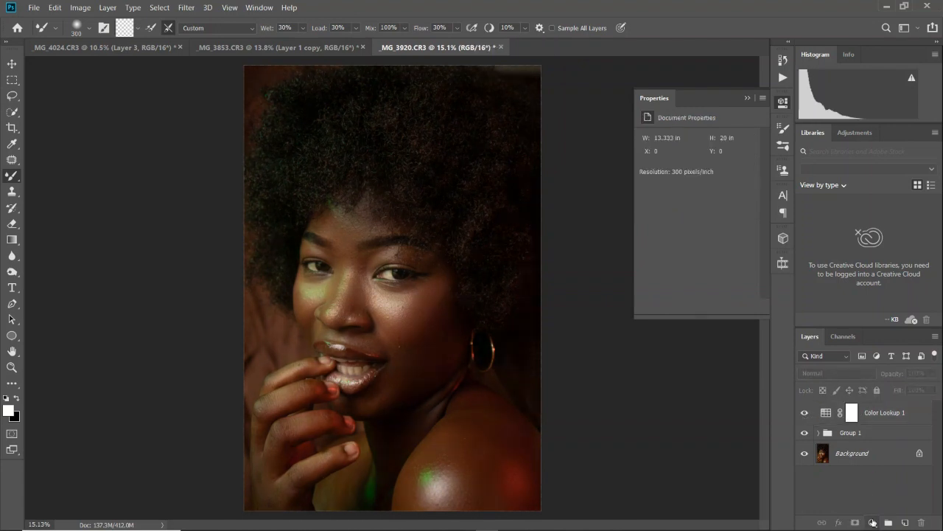
pyautogui.click(873, 523)
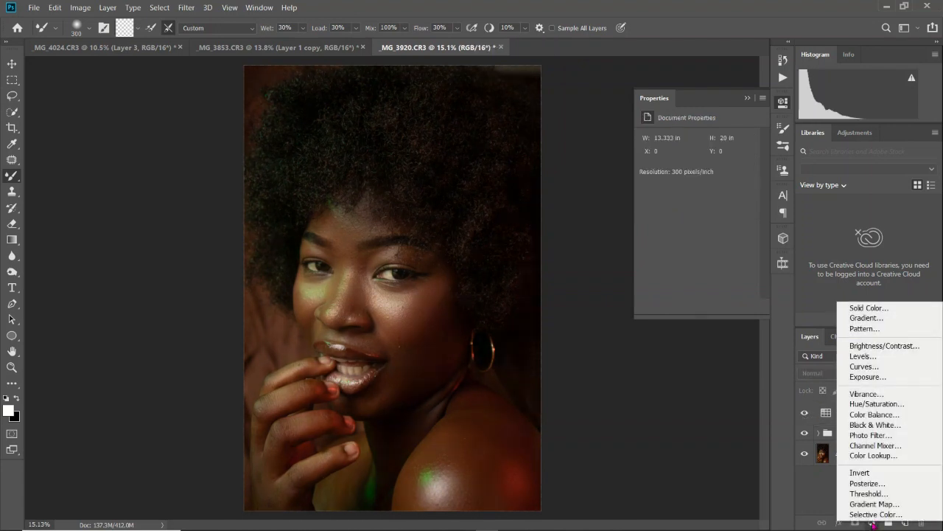
pyautogui.click(888, 455)
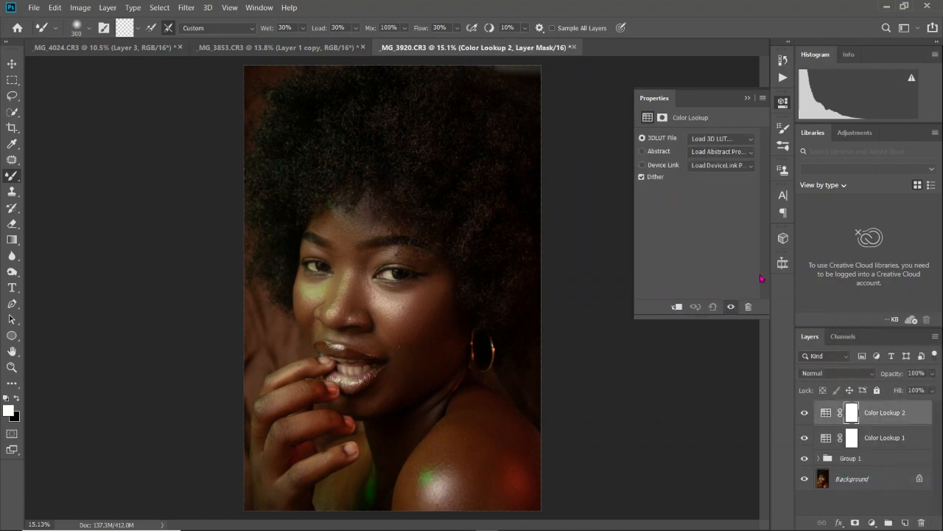
pyautogui.click(730, 137)
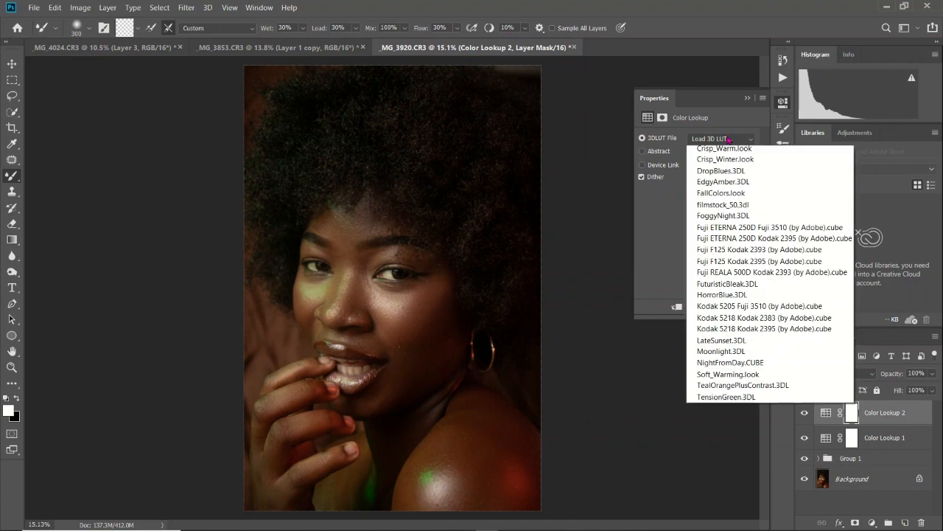
pyautogui.click(732, 151)
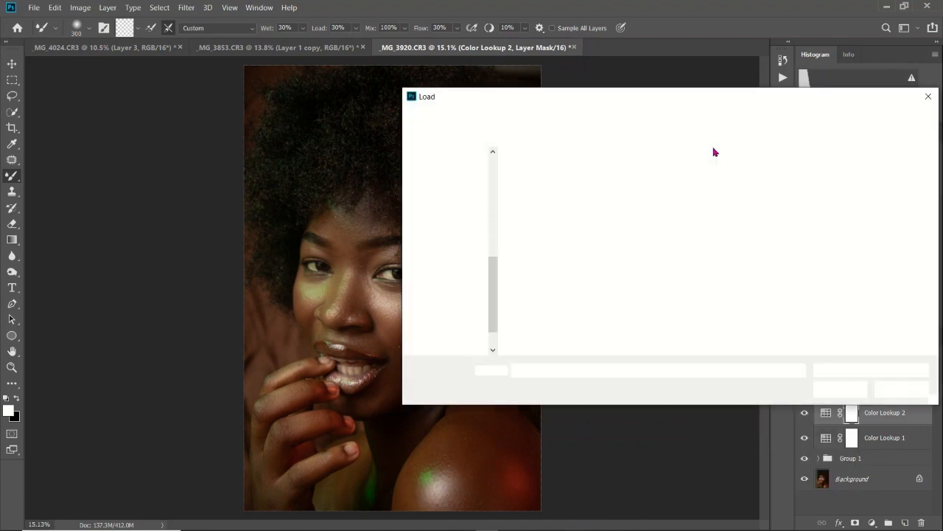
pyautogui.click(531, 188)
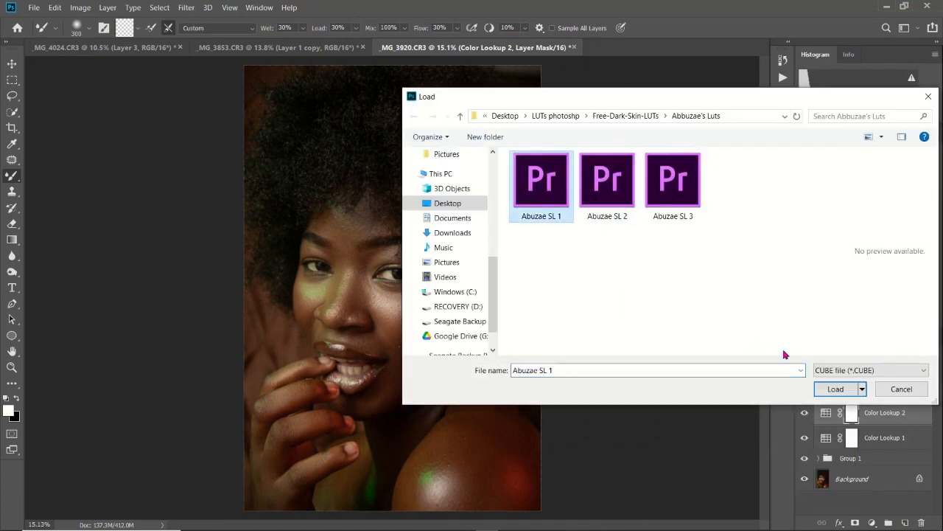
pyautogui.click(835, 389)
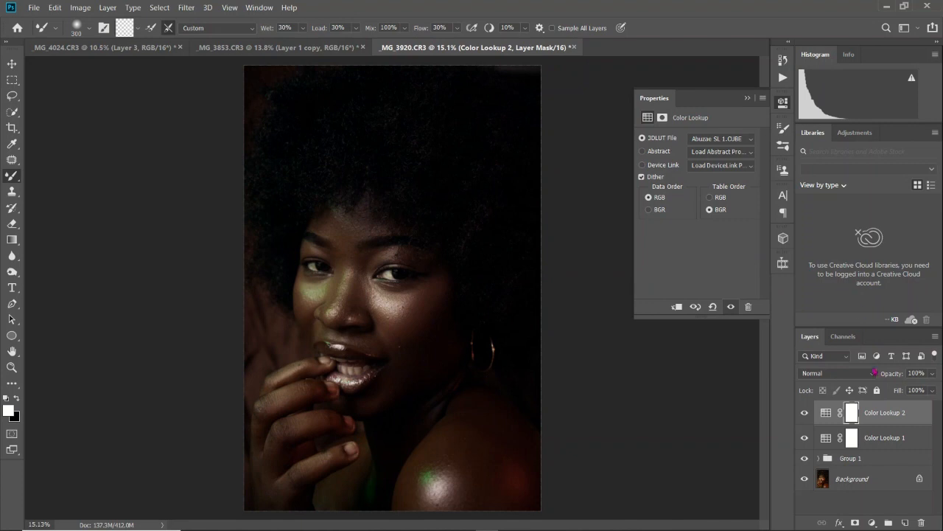
# Reduce the second Color Lookup layer's opacity to 23% and compare the portrait with that layer hidden and shown.
pyautogui.moveTo(896, 374); pyautogui.dragTo(847, 374)
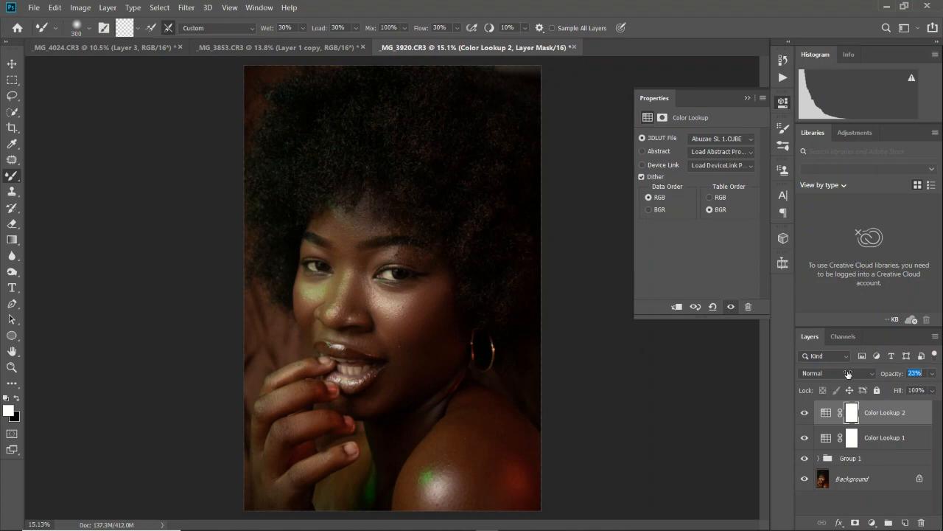
pyautogui.click(804, 414)
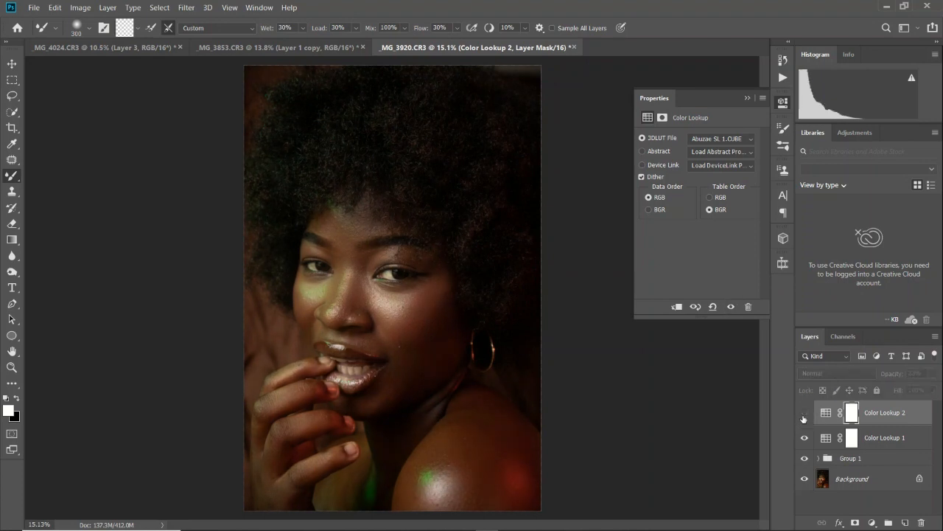
pyautogui.click(804, 416)
pyautogui.click(804, 416)
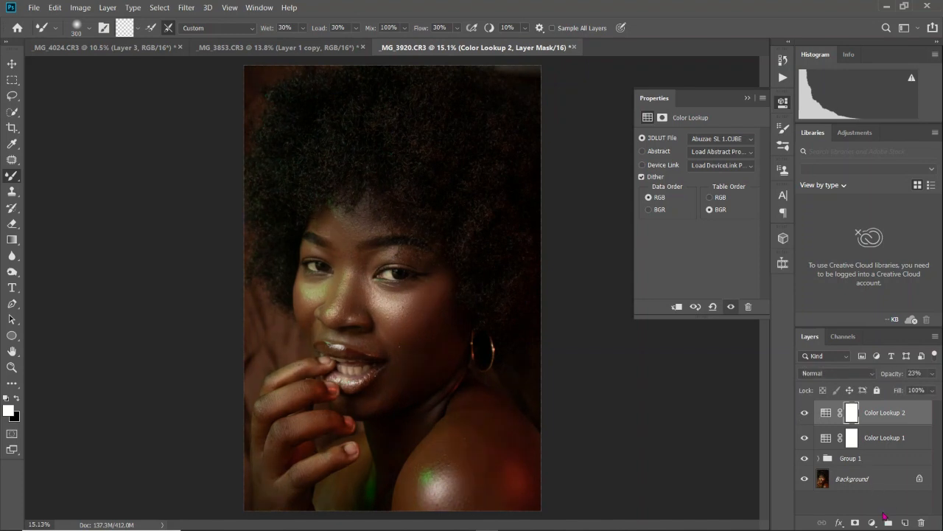
# Add a Gradient Fill layer above the Color Lookup layers using the black-to-orange-brown gradient preset.
pyautogui.click(872, 522)
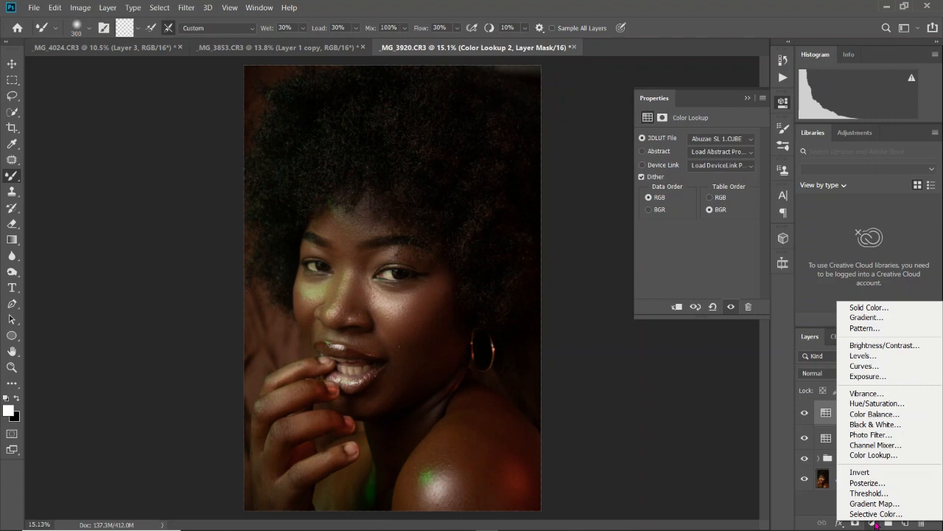
pyautogui.click(886, 319)
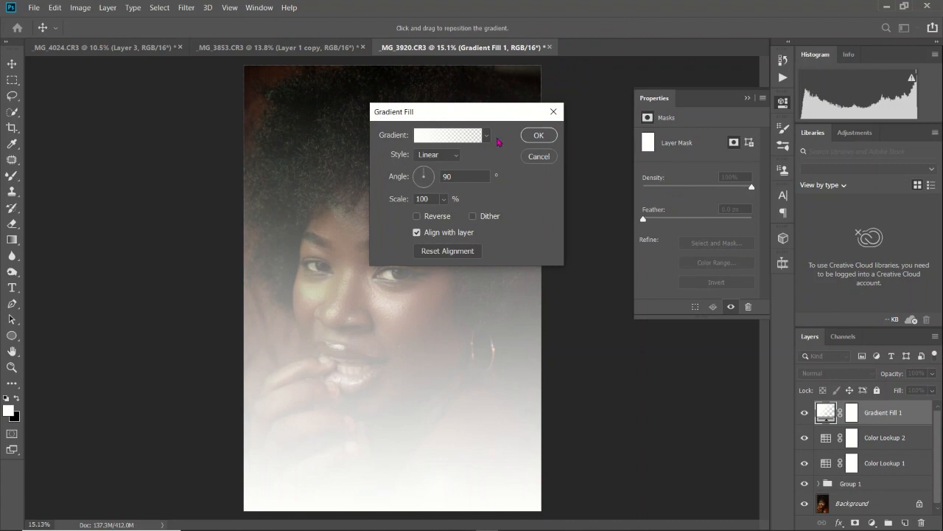
pyautogui.click(486, 136)
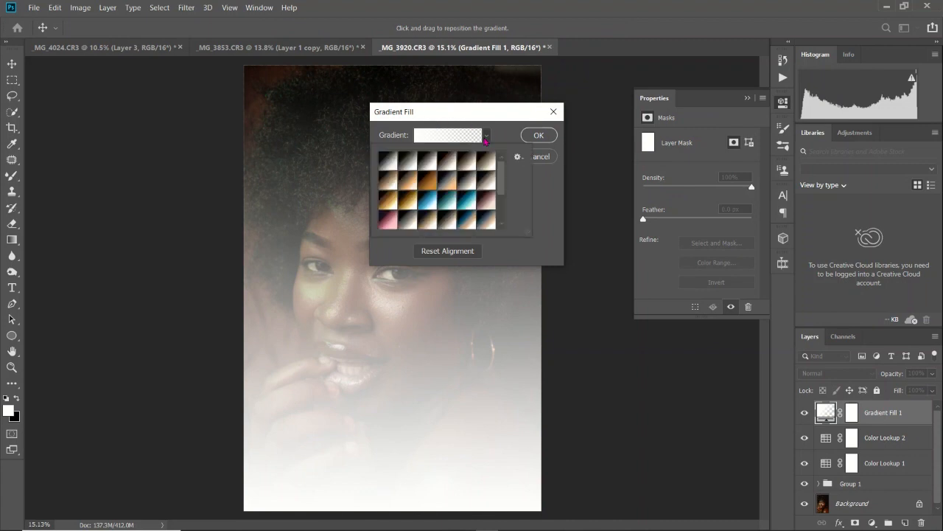
pyautogui.click(429, 184)
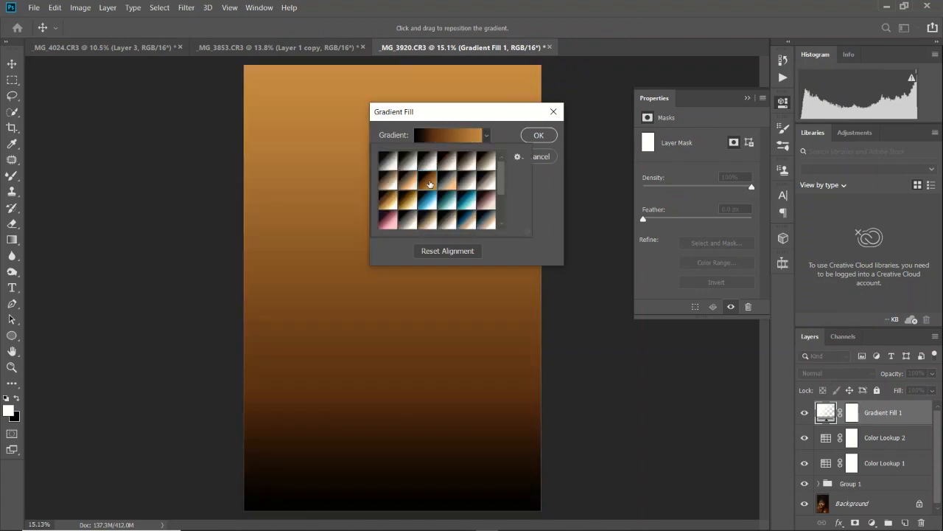
pyautogui.click(548, 138)
pyautogui.click(548, 138)
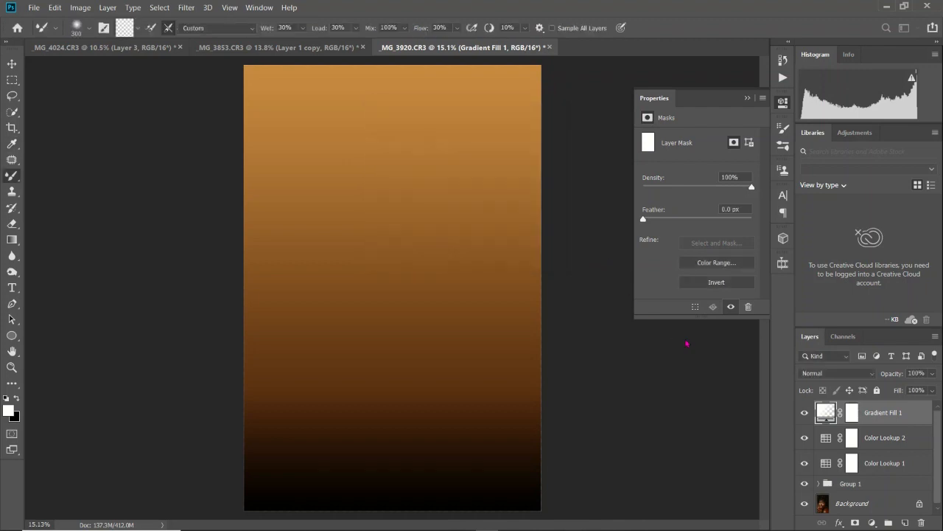
# Set the Gradient Fill layer's blend mode to Soft Light and its opacity to 20%.
pyautogui.click(842, 377)
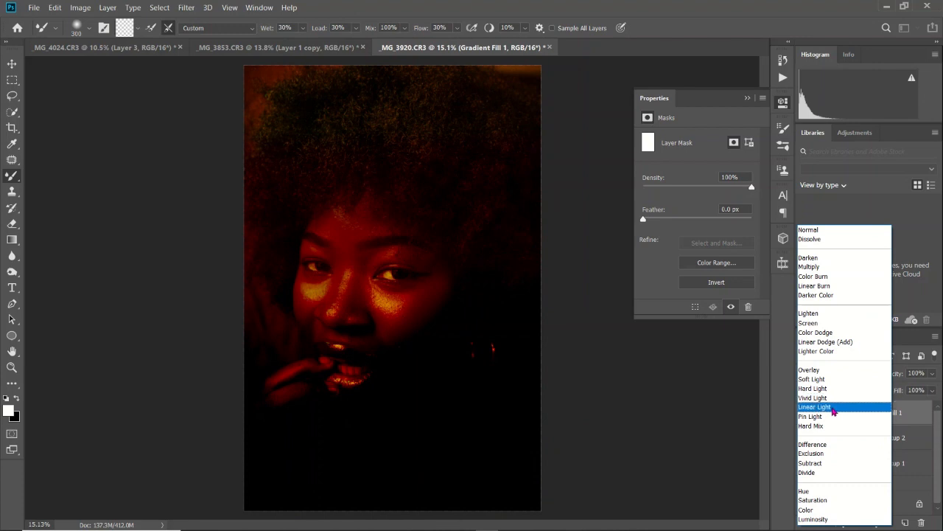
pyautogui.click(838, 378)
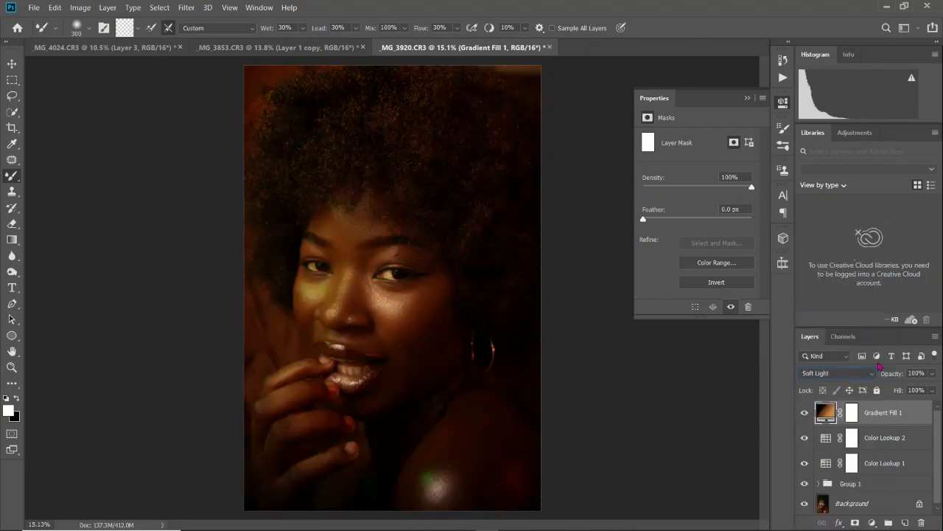
pyautogui.moveTo(891, 373); pyautogui.dragTo(848, 369)
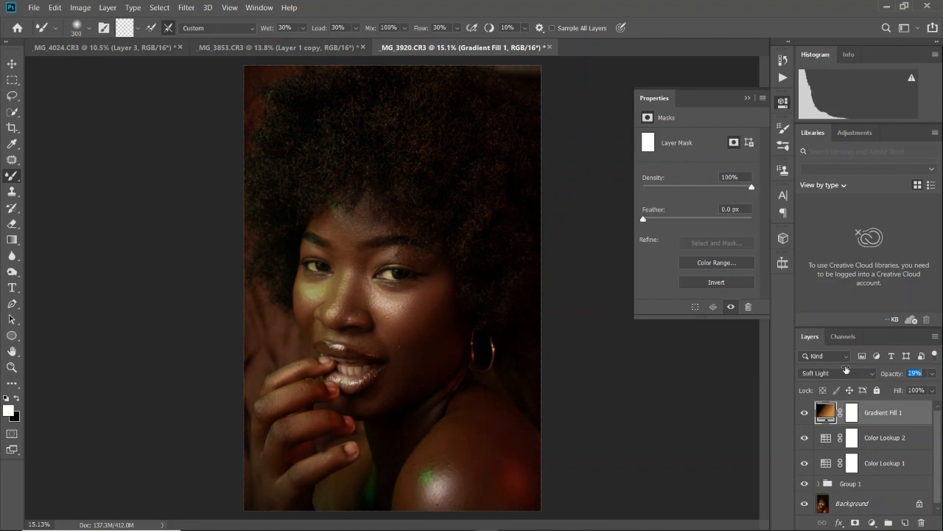
pyautogui.moveTo(845, 371); pyautogui.dragTo(847, 376)
# Compare the portrait with the Gradient Fill layer hidden and shown.
pyautogui.click(803, 413)
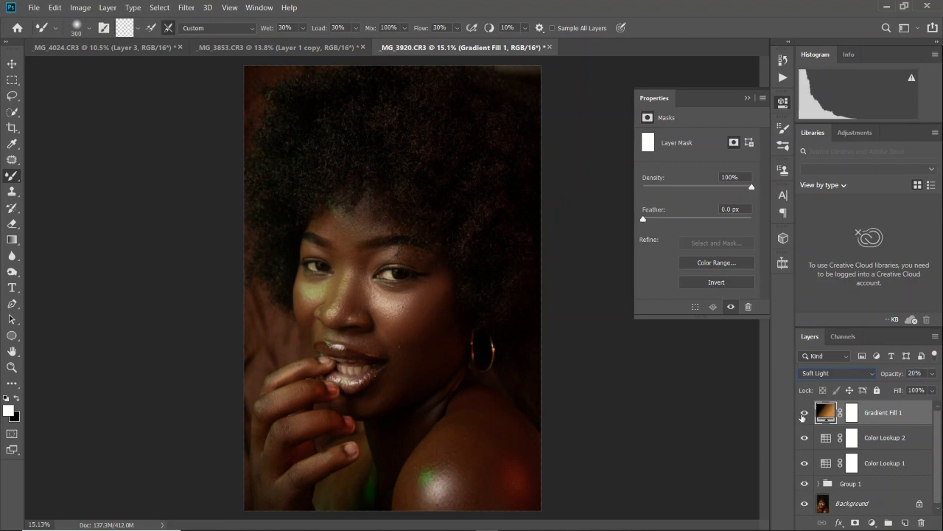
pyautogui.click(803, 415)
pyautogui.click(804, 414)
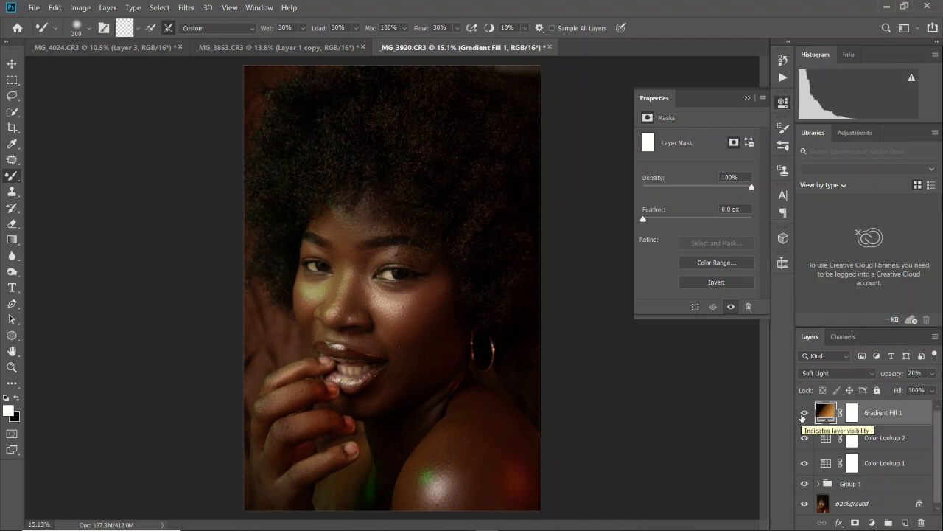
pyautogui.click(803, 414)
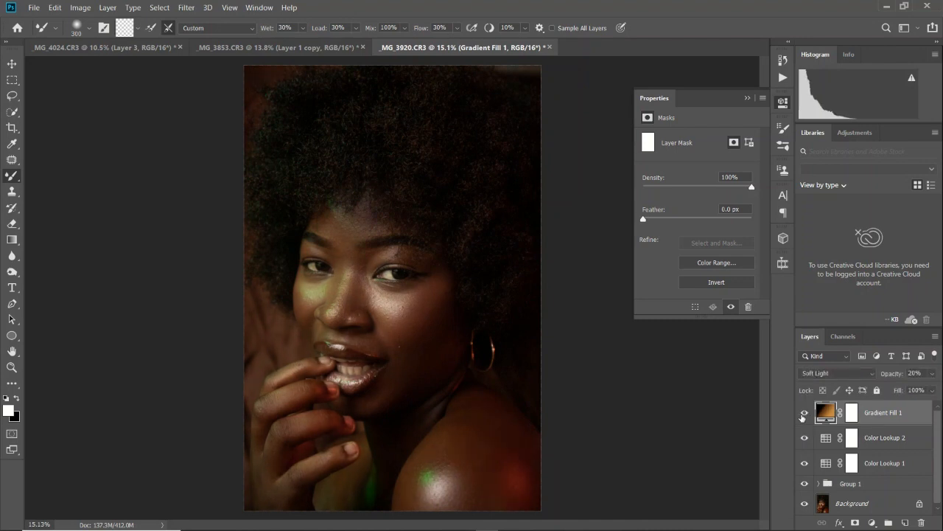
pyautogui.click(803, 414)
# Add a Levels adjustment layer on top with the Lighter preset and collapse its settings.
pyautogui.click(872, 522)
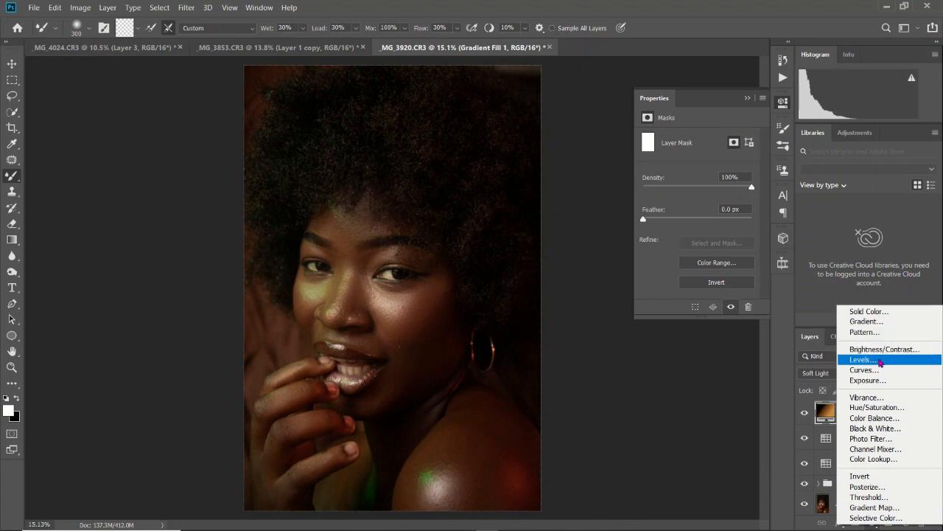
pyautogui.click(880, 360)
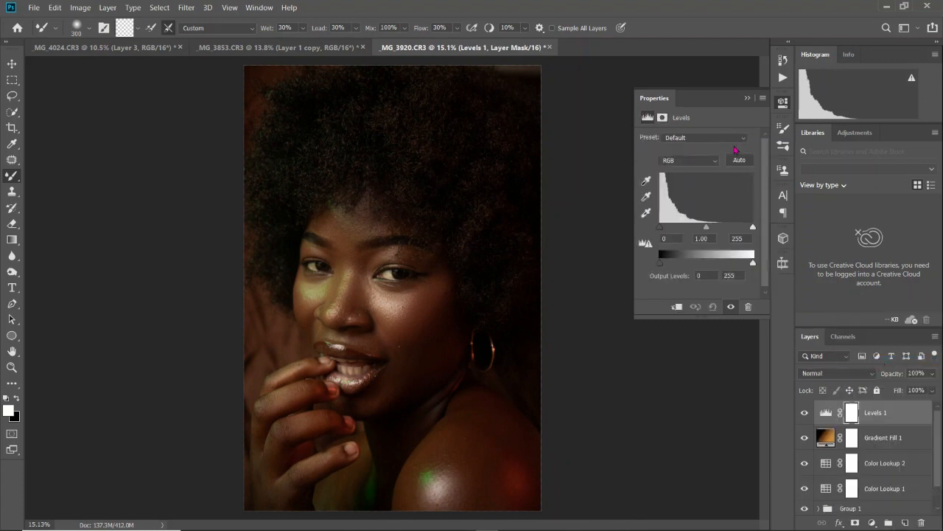
pyautogui.click(726, 140)
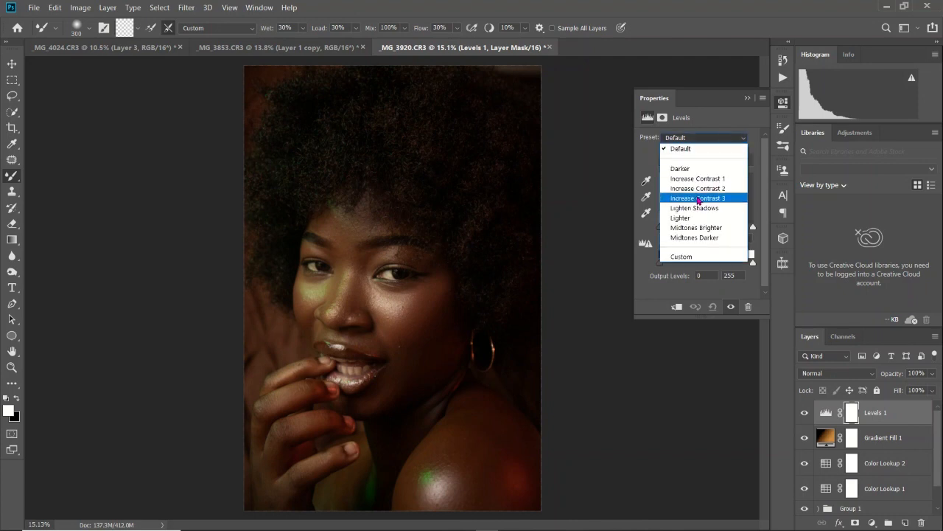
pyautogui.click(698, 219)
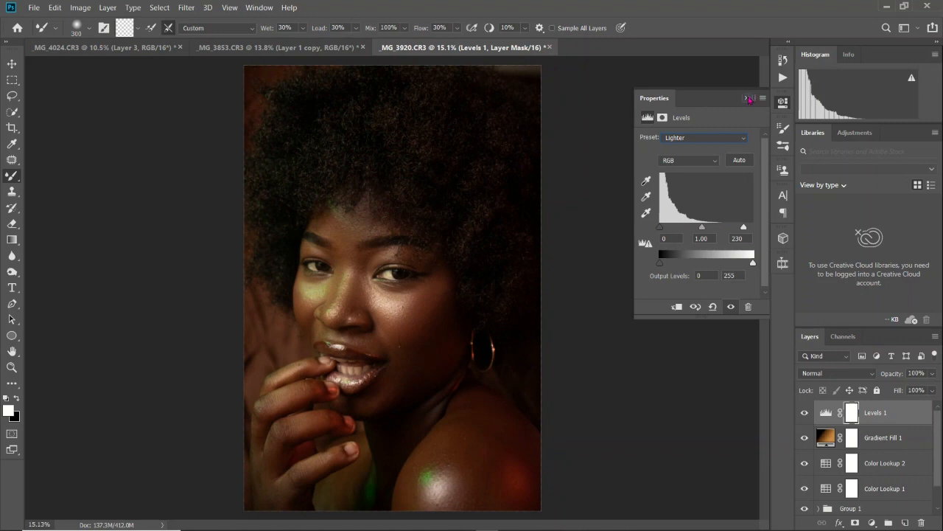
pyautogui.click(747, 98)
# Select every layer from Levels down to the retouching group and put them together in one group above the Background.
pyautogui.scroll(-1, 895, 444)
pyautogui.scroll(1, 896, 445)
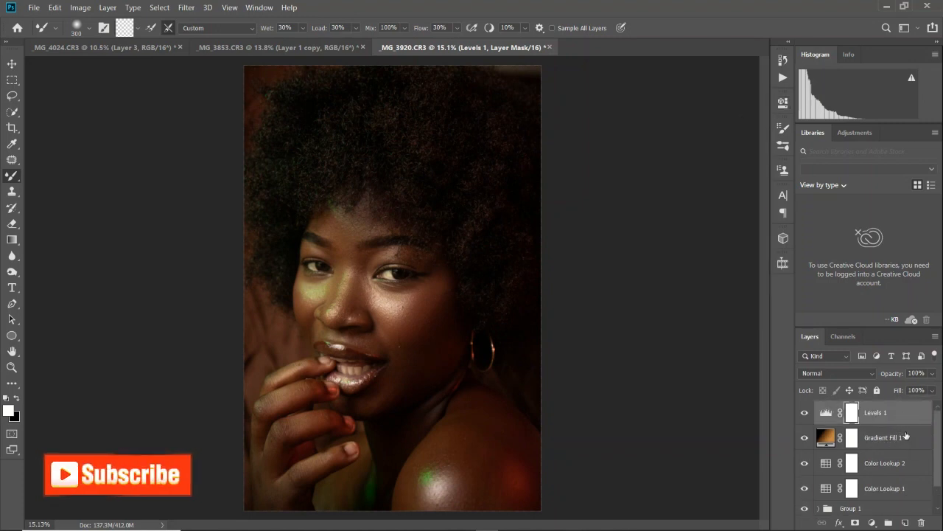
pyautogui.scroll(-1, 900, 459)
pyautogui.keyDown('shift'); pyautogui.click(890, 482); pyautogui.keyUp('shift')
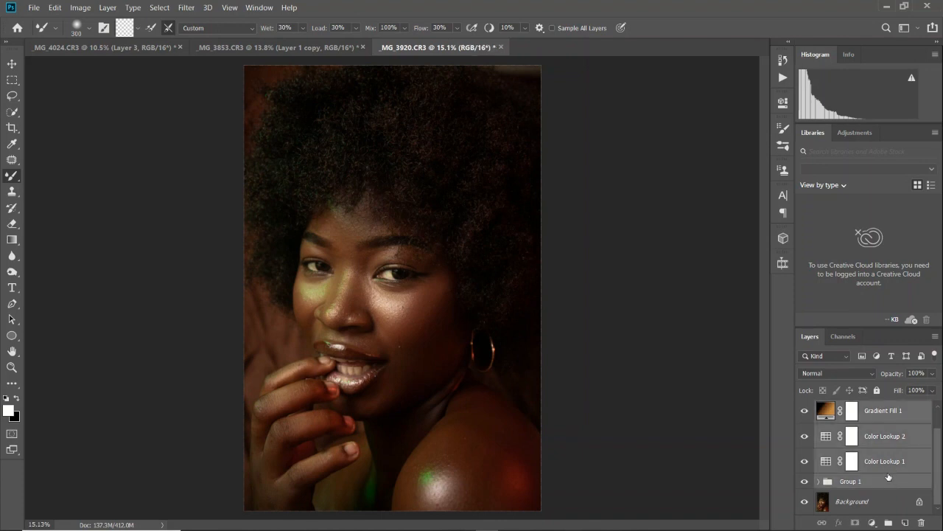
pyautogui.hotkey('ctrl', 'g')
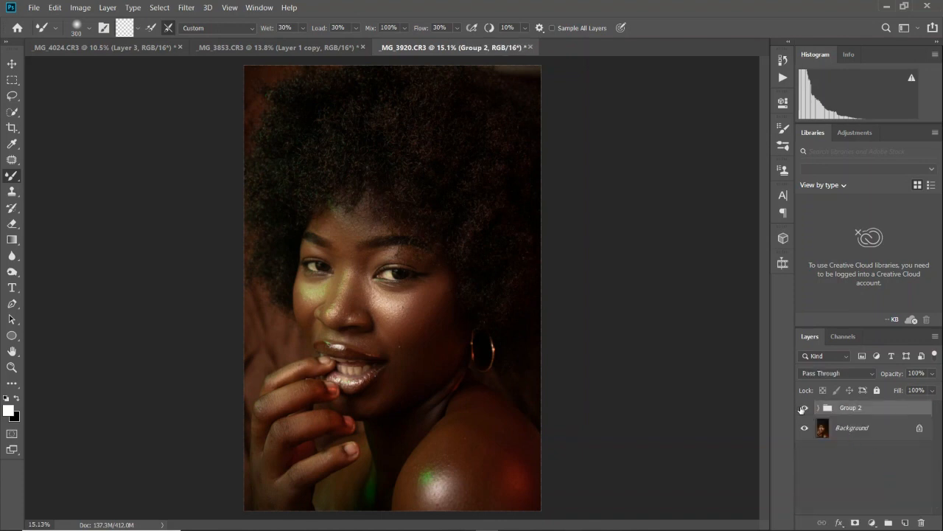
# Compare the portrait before and after all edits by hiding and showing Group 2, at both larger and smaller view sizes.
pyautogui.click(805, 408)
pyautogui.click(805, 409)
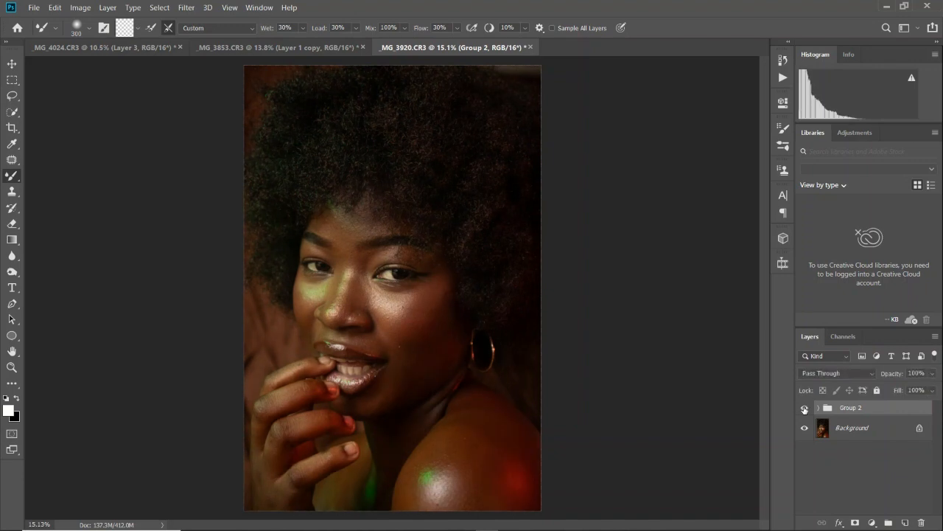
pyautogui.click(805, 408)
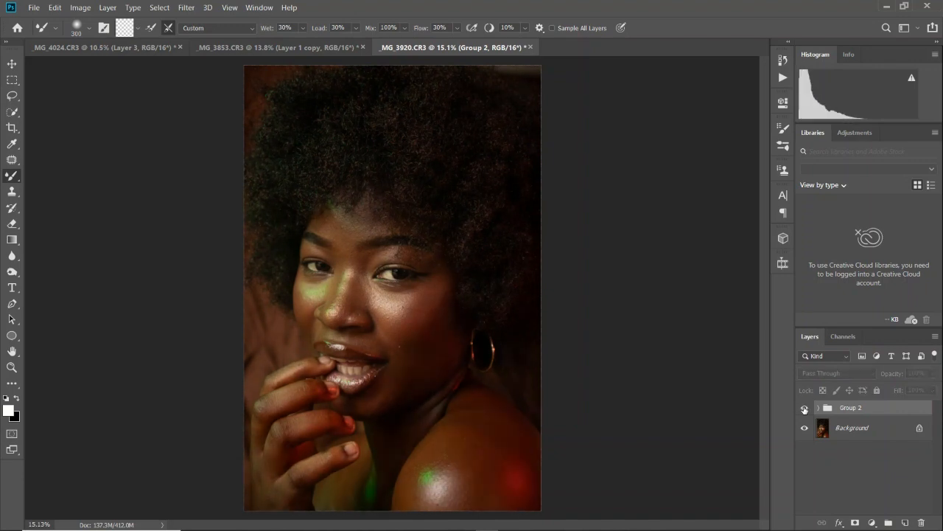
pyautogui.click(805, 409)
pyautogui.hotkey('ctrl', '-')
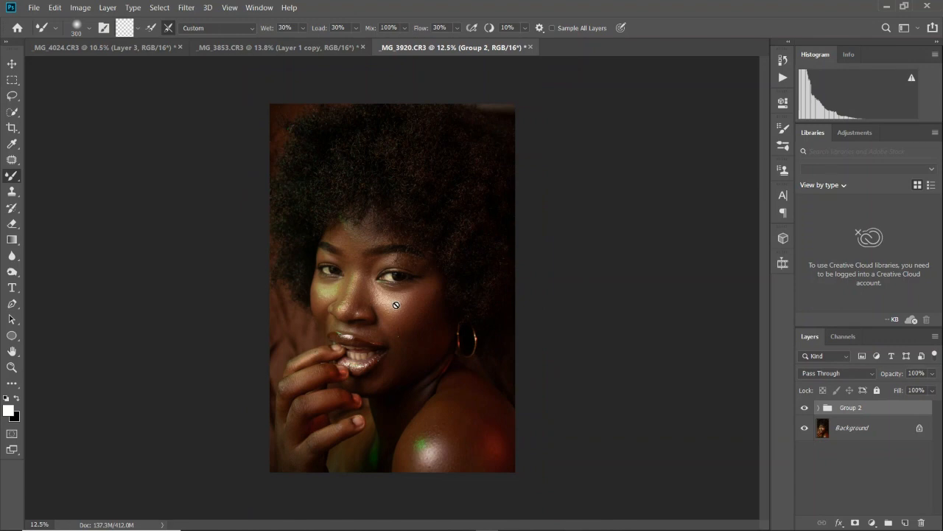
pyautogui.scroll(-2, 396, 305)
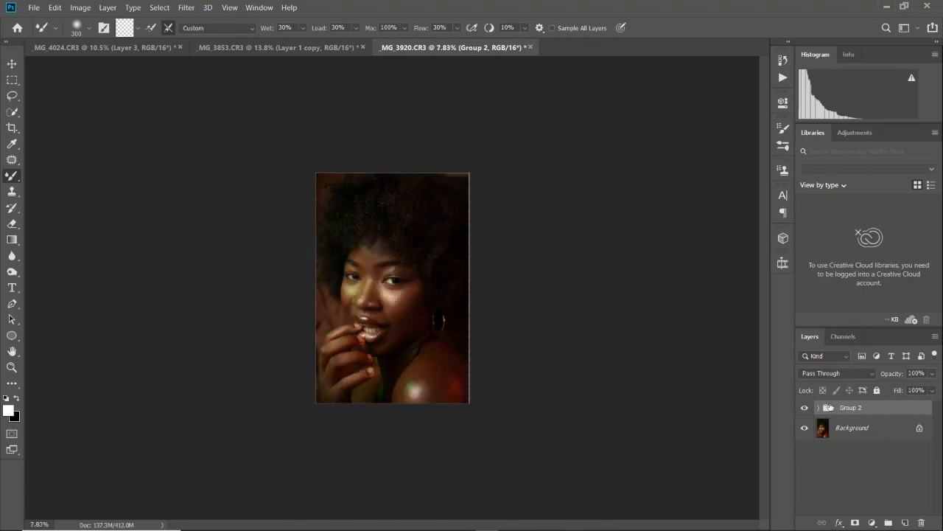
pyautogui.click(805, 408)
pyautogui.click(804, 408)
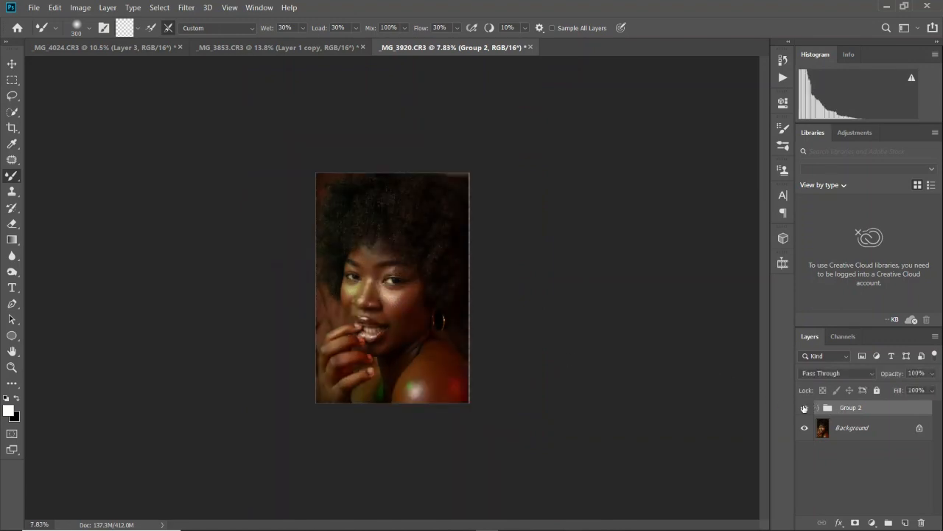
# Expand Group 2 to review its adjustment layers, check the visibility of Color Lookup 1, and collapse the group again.
pyautogui.click(821, 408)
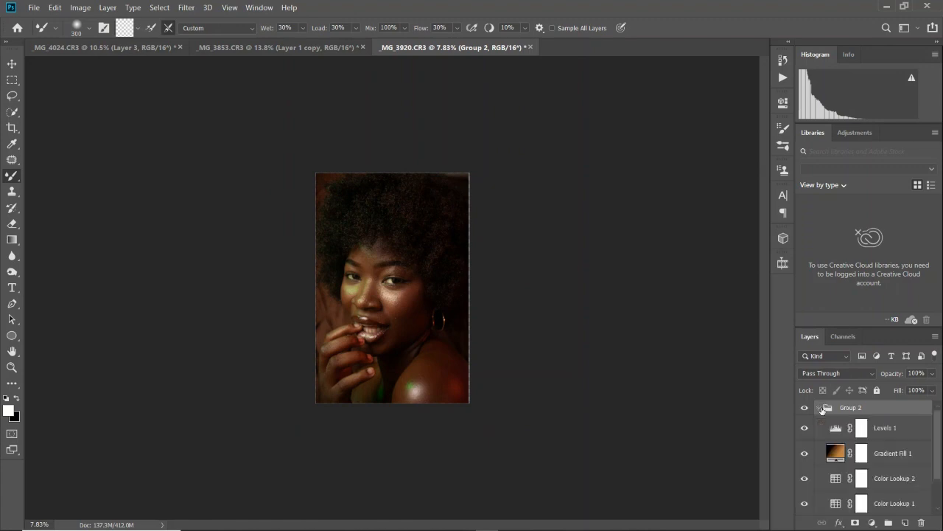
pyautogui.click(804, 504)
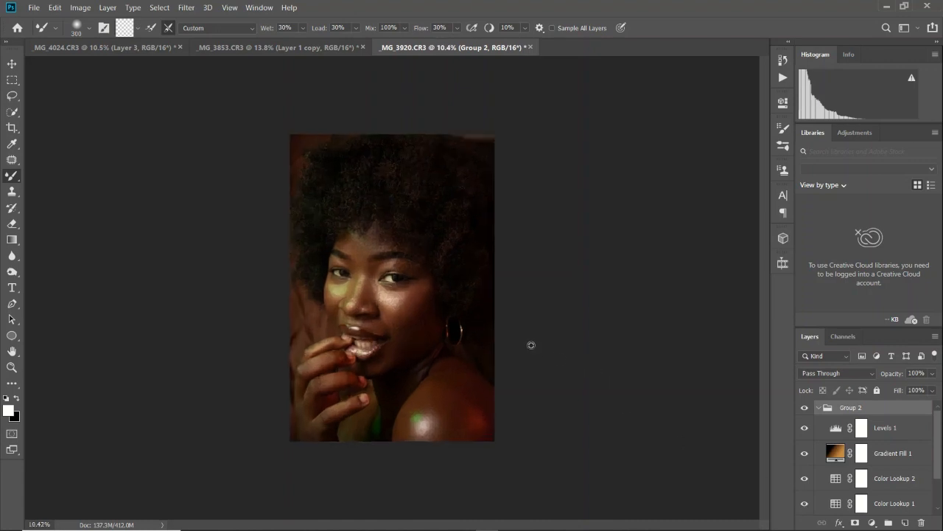
pyautogui.scroll(3, 531, 345)
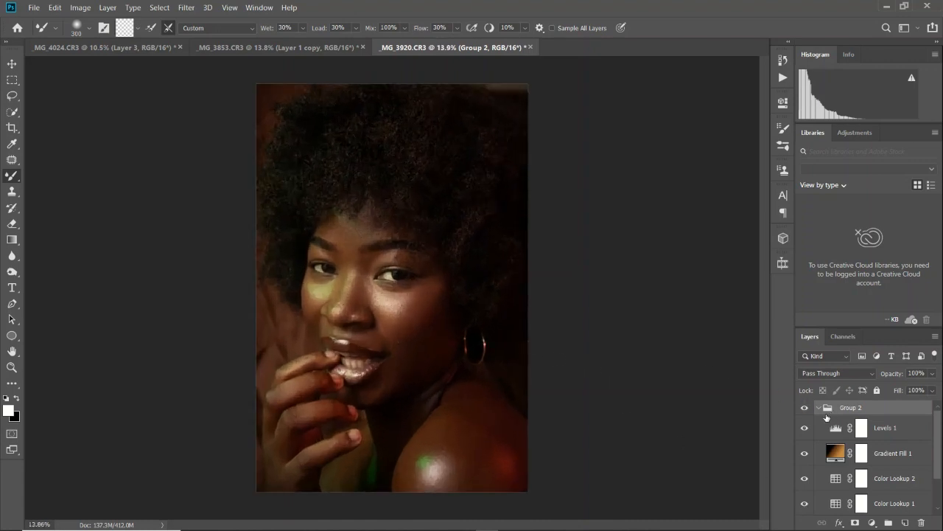
pyautogui.click(820, 408)
# Check the finished grade against the original Background once more by toggling Group 2's visibility, leaving the group shown.
pyautogui.click(805, 408)
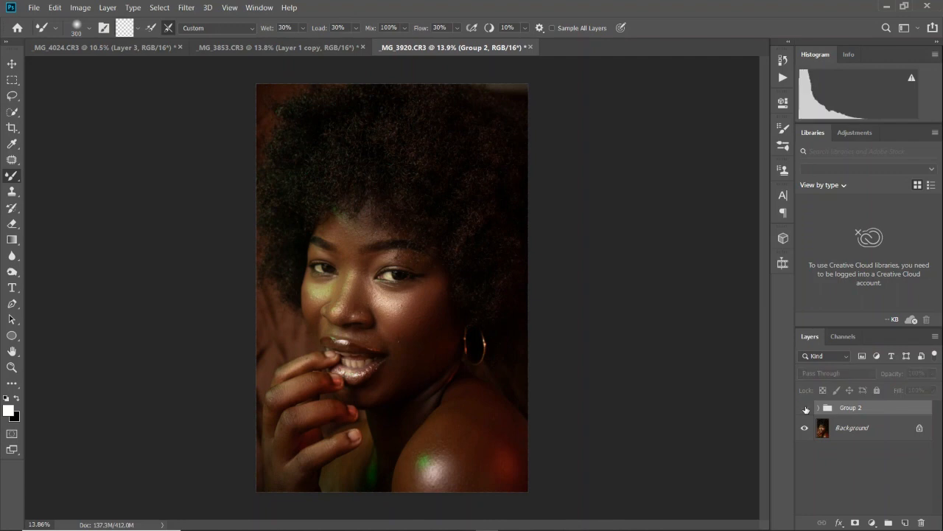
pyautogui.click(805, 408)
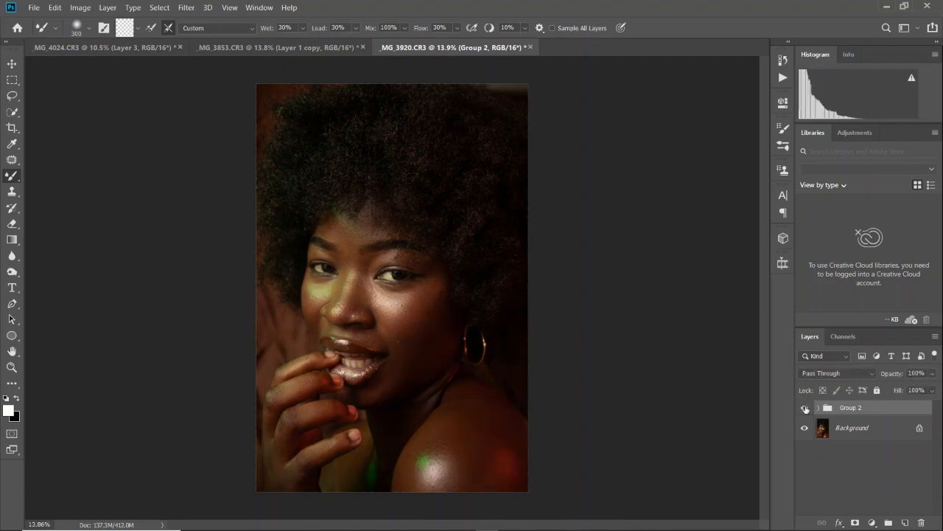
pyautogui.click(805, 409)
pyautogui.click(805, 408)
pyautogui.scroll(-1, 424, 298)
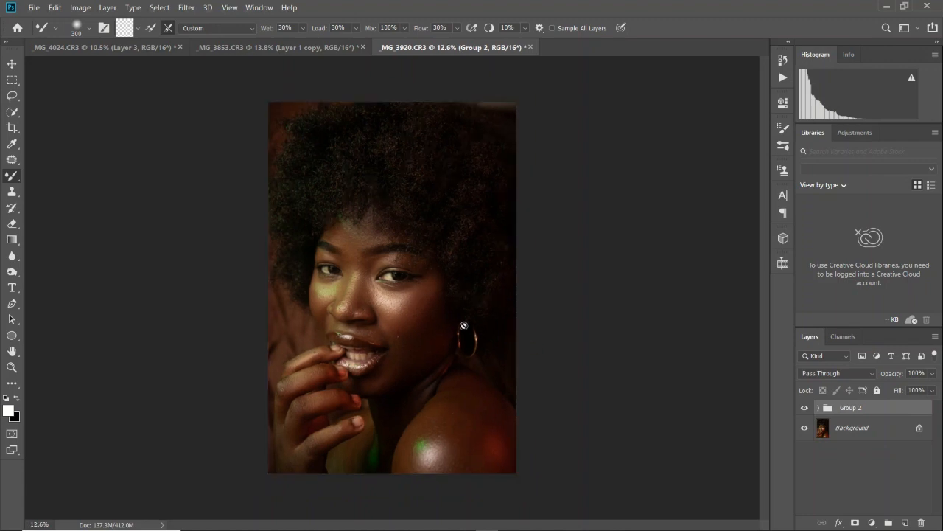